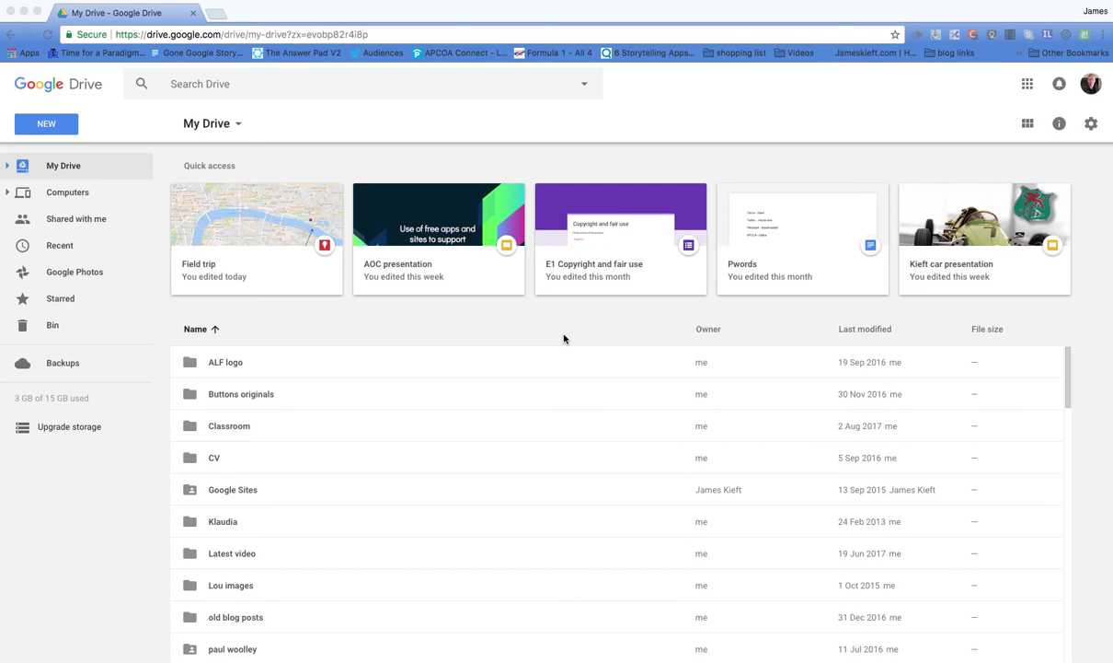
# Step: Create a new Google My Maps map from Drive's New > More menu
pyautogui.click(63, 132)
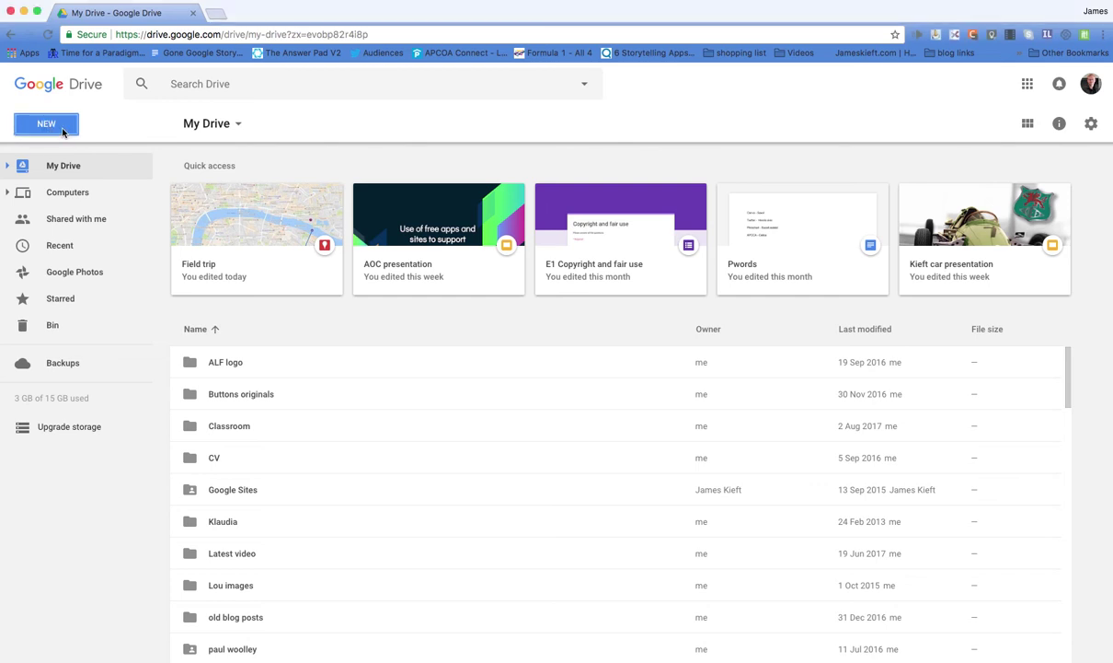
pyautogui.click(64, 132)
pyautogui.press('Escape')
pyautogui.click(58, 134)
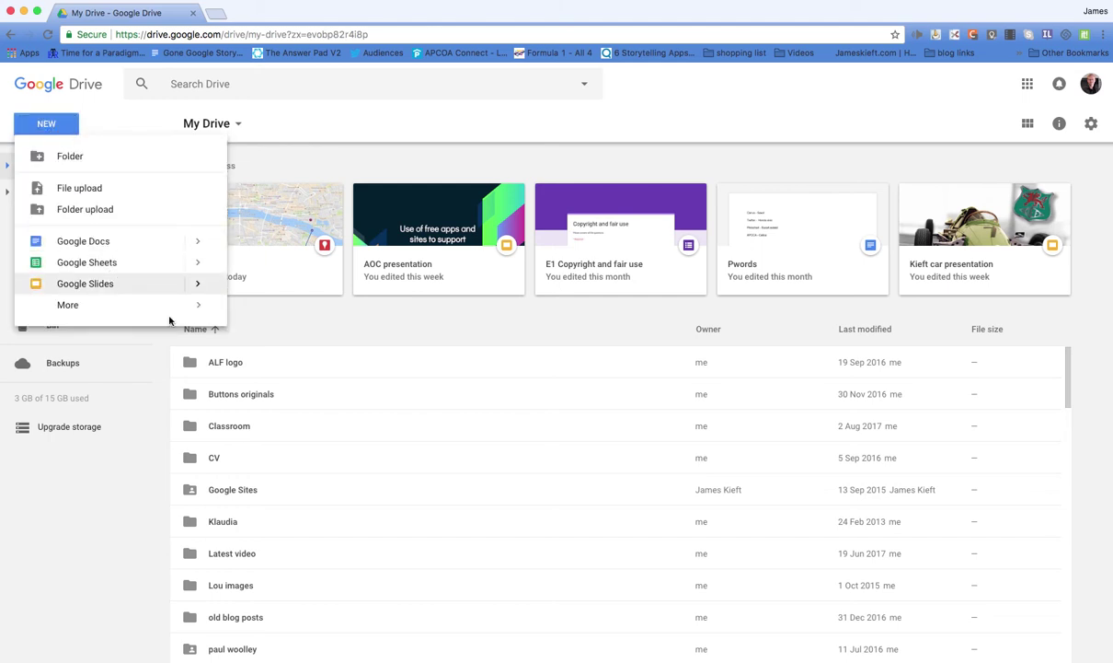
pyautogui.moveTo(199, 307)
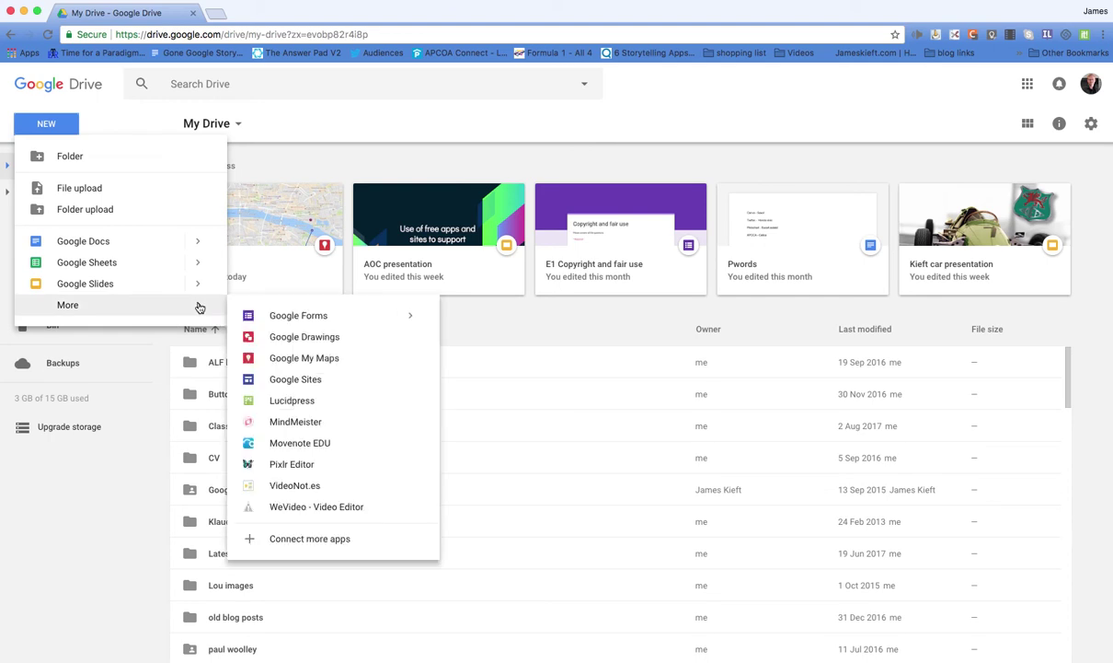
pyautogui.click(297, 362)
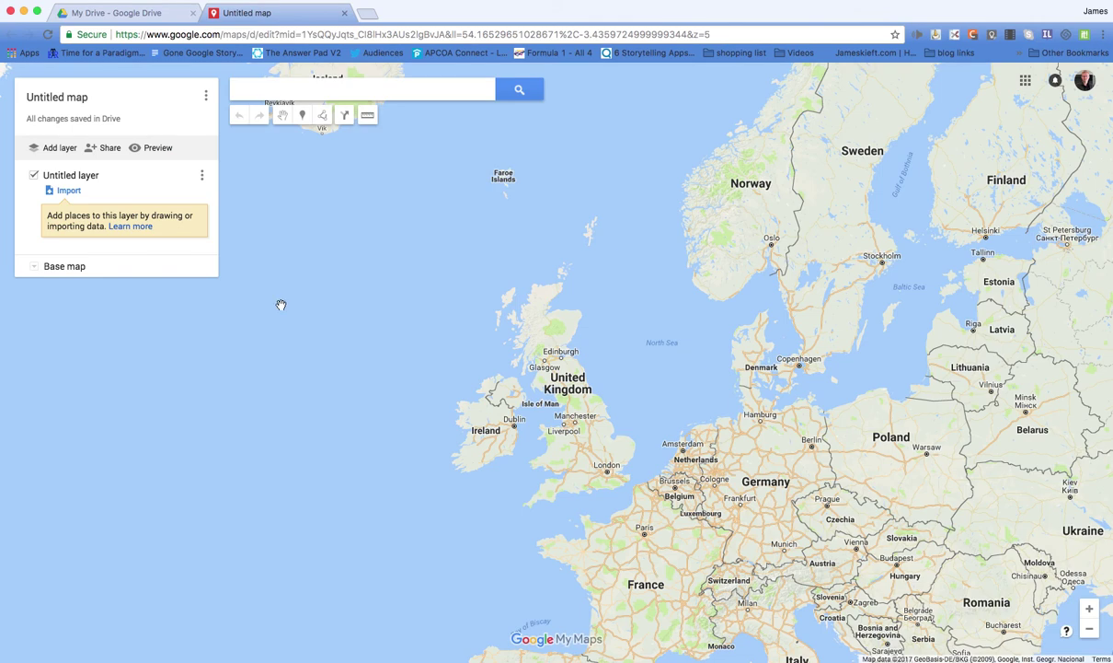
# Step: Search the map for London, then close the London details card
pyautogui.click(288, 89)
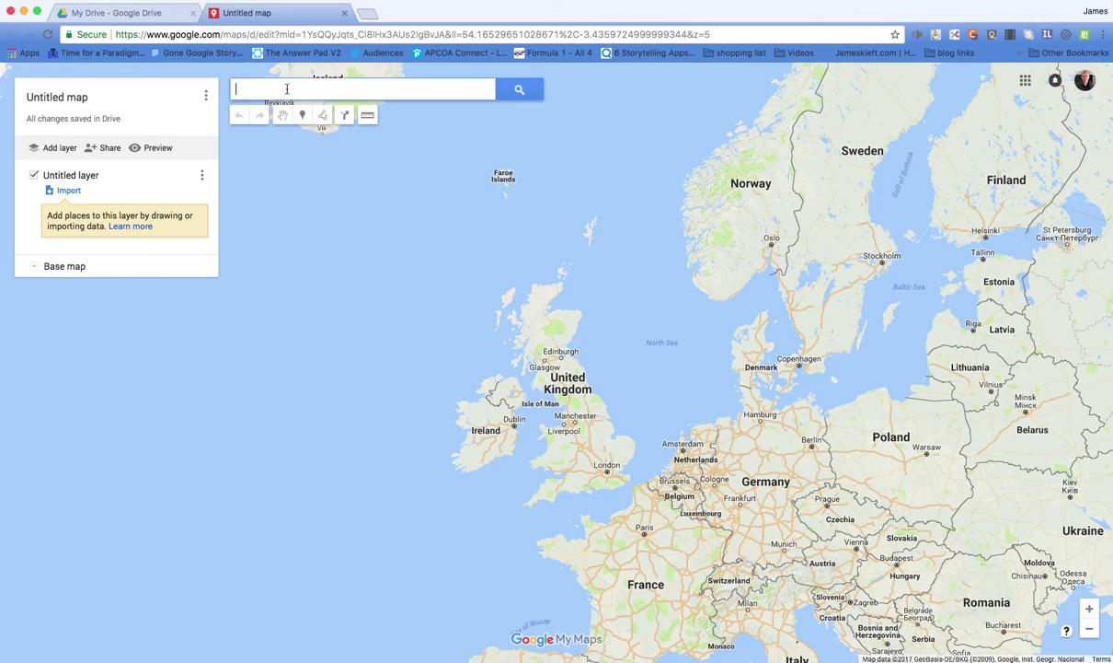
pyautogui.write('London')
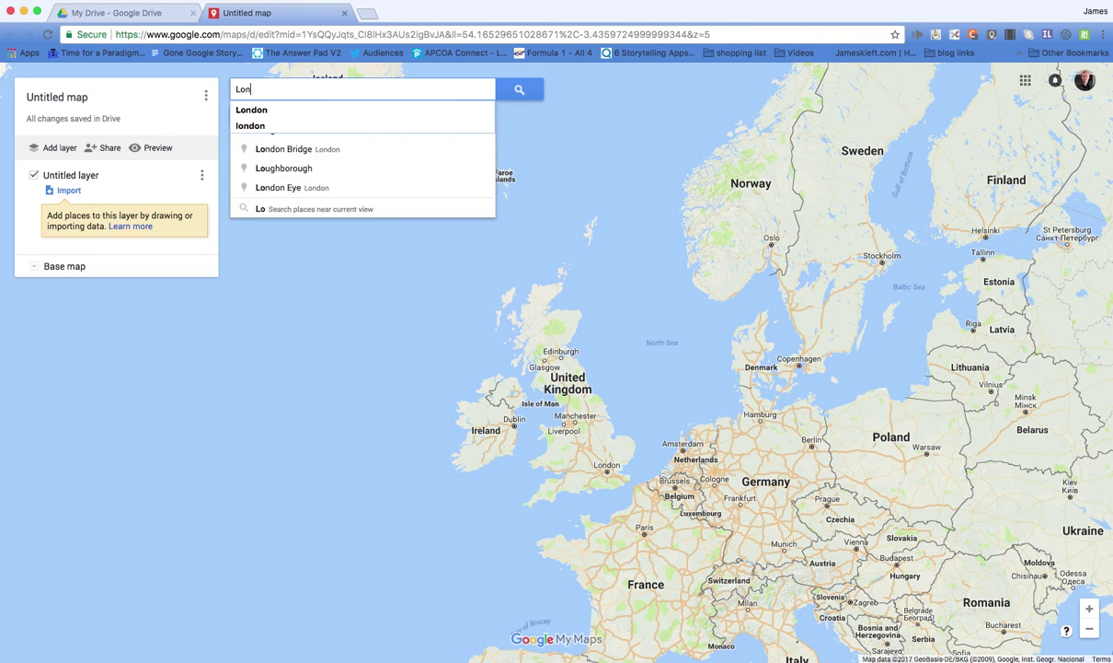
pyautogui.press('Return')
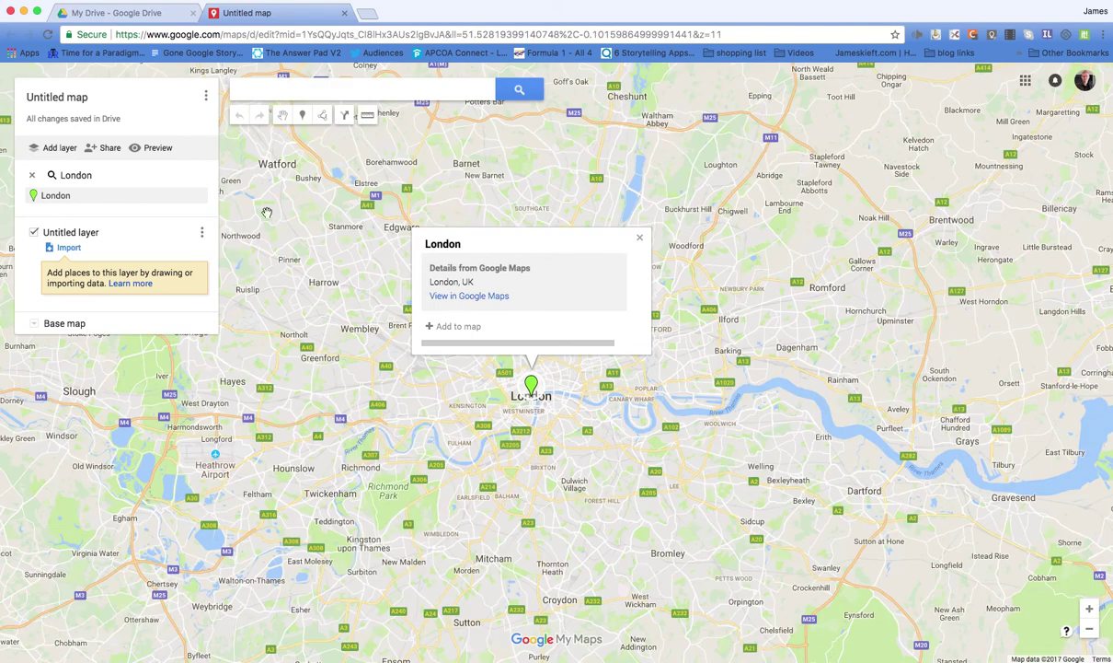
pyautogui.click(251, 90)
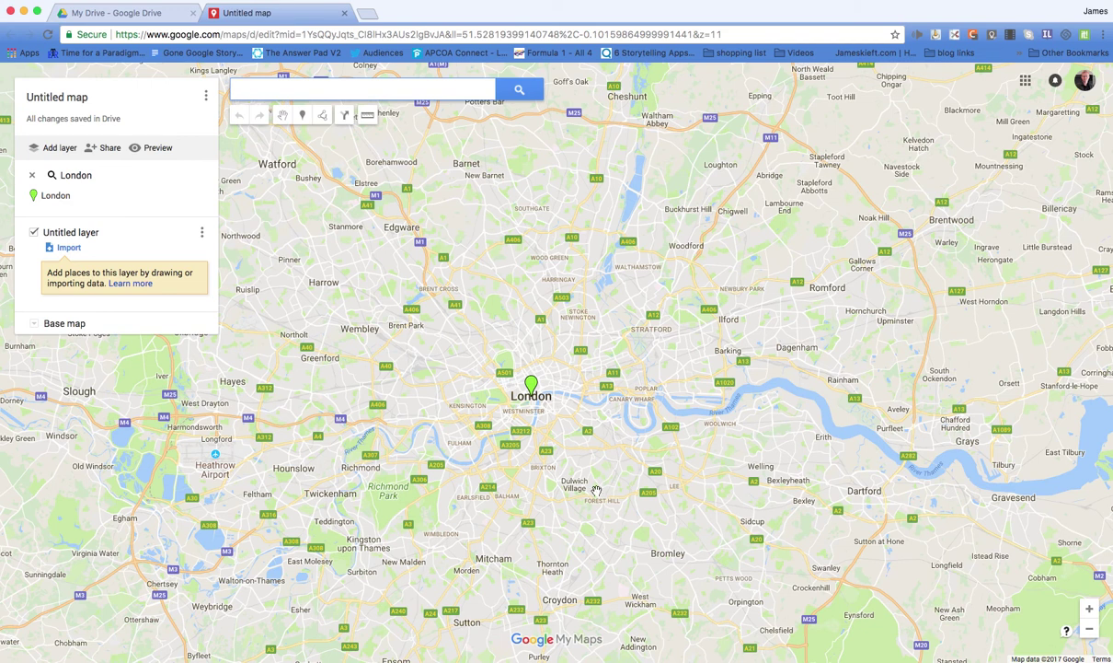
# Step: Zoom in several levels and pan the map to Westminster and the Thames
pyautogui.scroll(2, 566, 437)
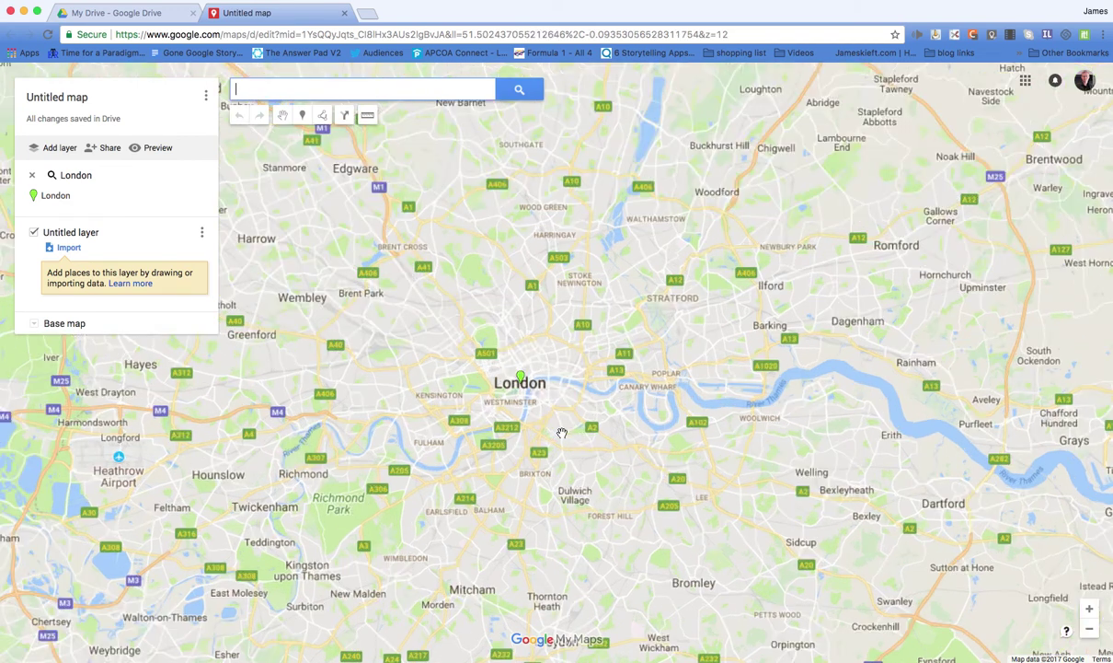
pyautogui.scroll(2, 562, 433)
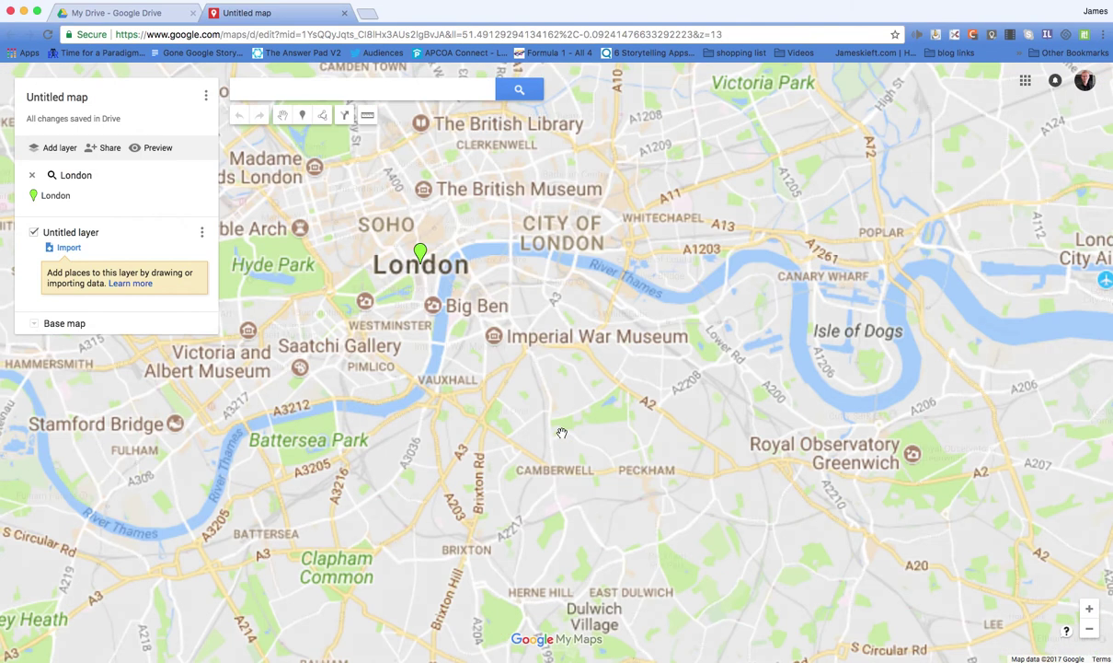
pyautogui.scroll(2, 562, 433)
pyautogui.scroll(2, 562, 432)
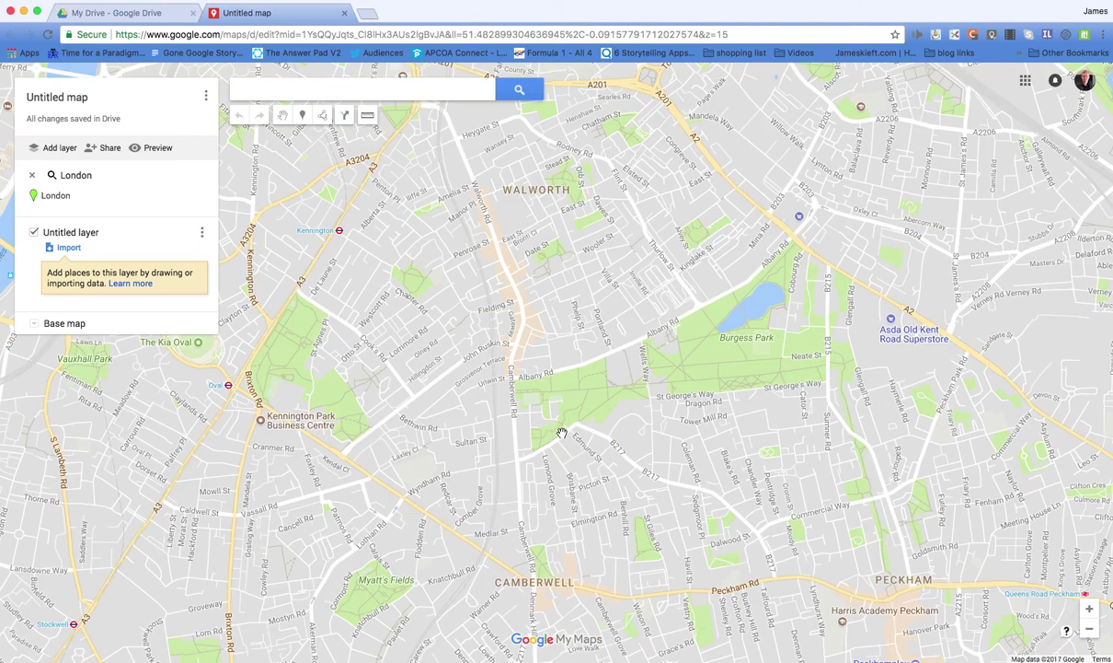
pyautogui.moveTo(502, 385); pyautogui.dragTo(647, 440)
pyautogui.moveTo(396, 253); pyautogui.dragTo(735, 489)
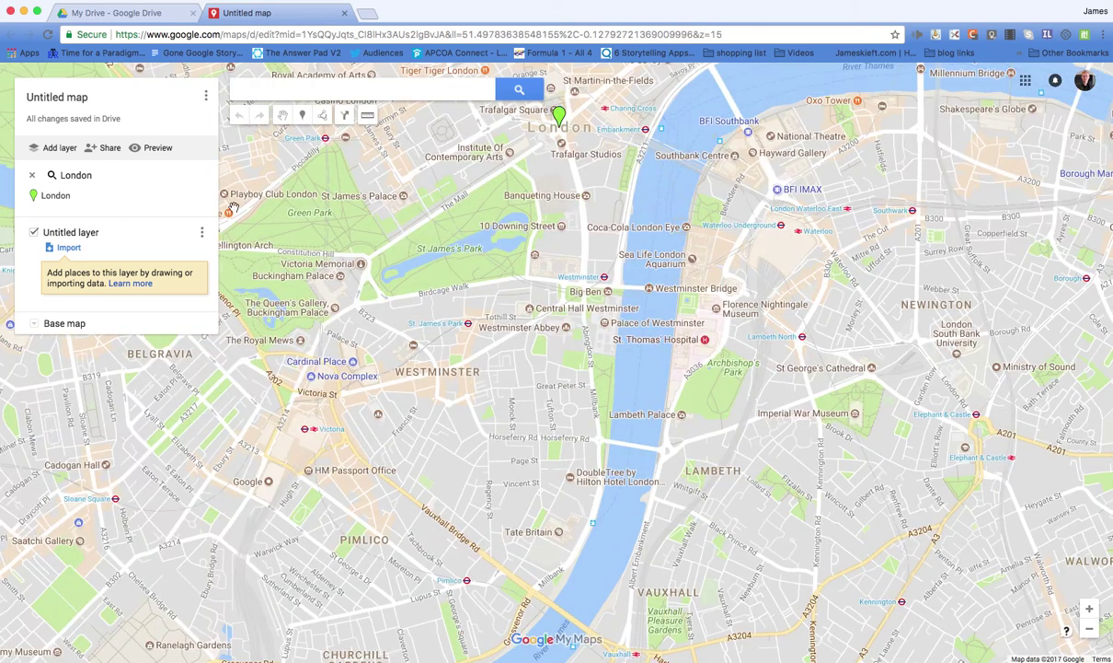
# Step: Place and save a marker titled 'Westmister abbey' on Westminster Abbey, then close its card
pyautogui.click(303, 116)
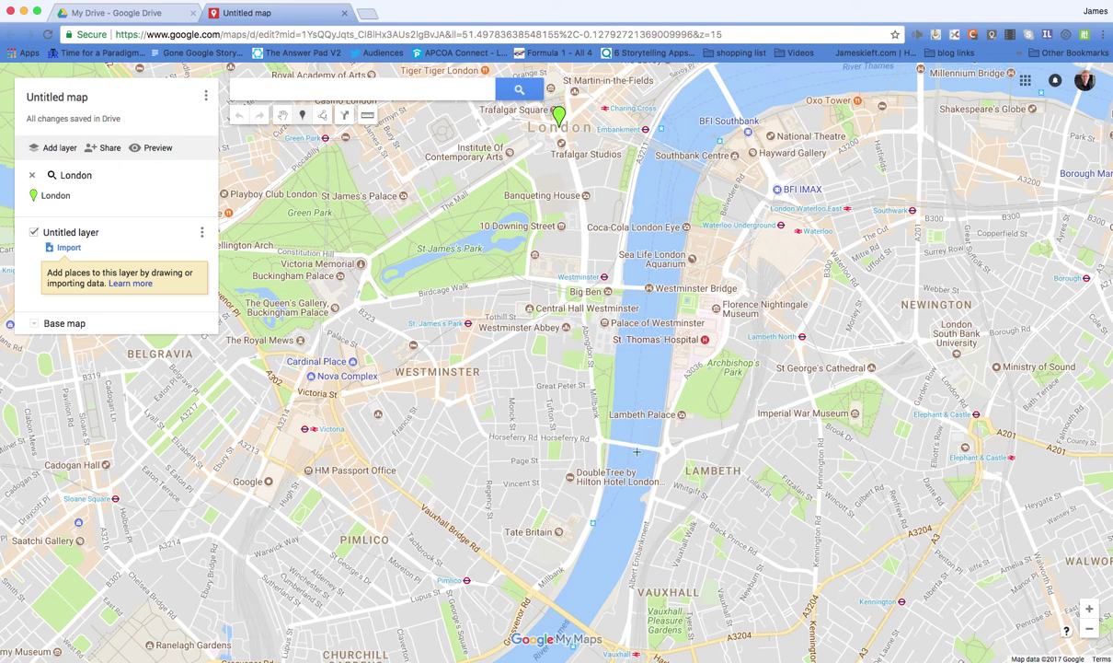
pyautogui.click(565, 329)
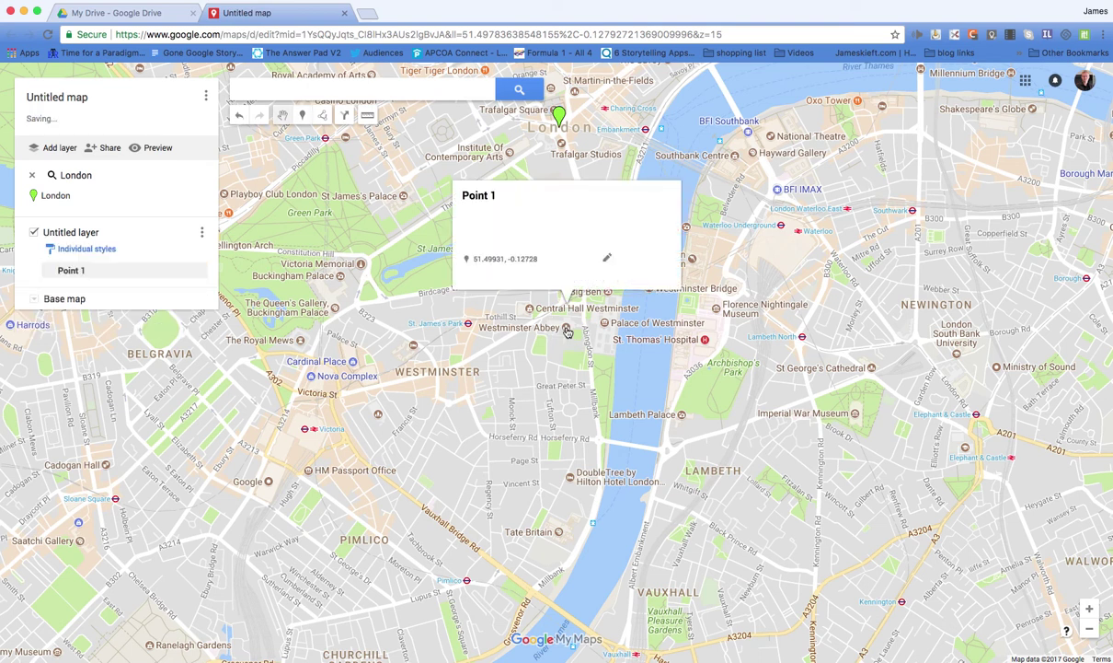
pyautogui.write('Westmister abbey')
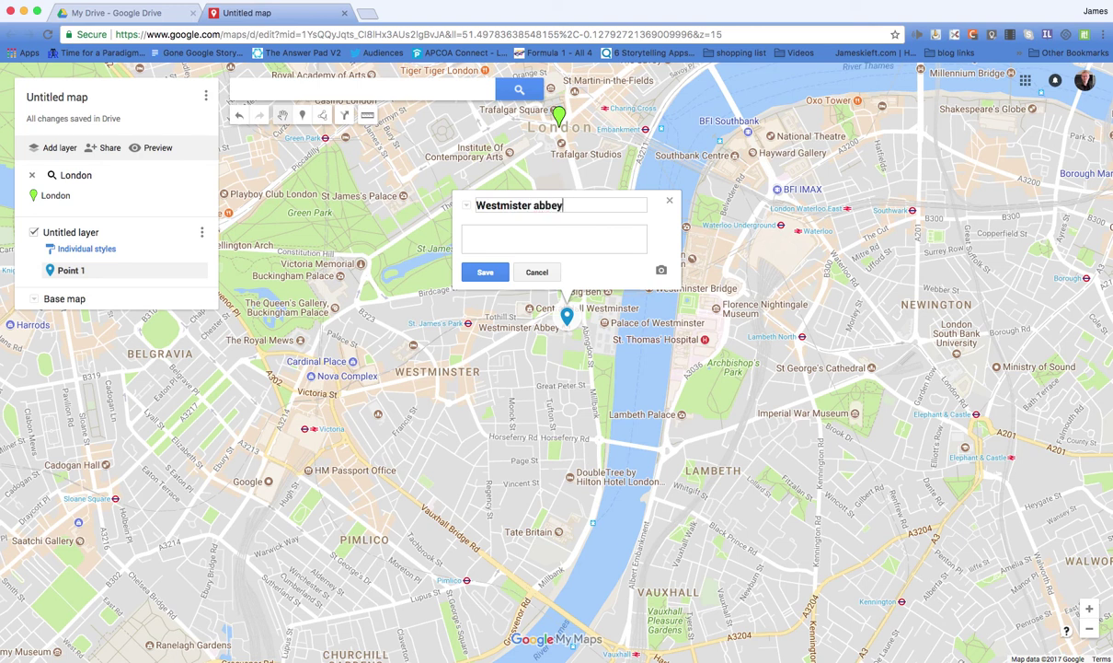
pyautogui.click(485, 273)
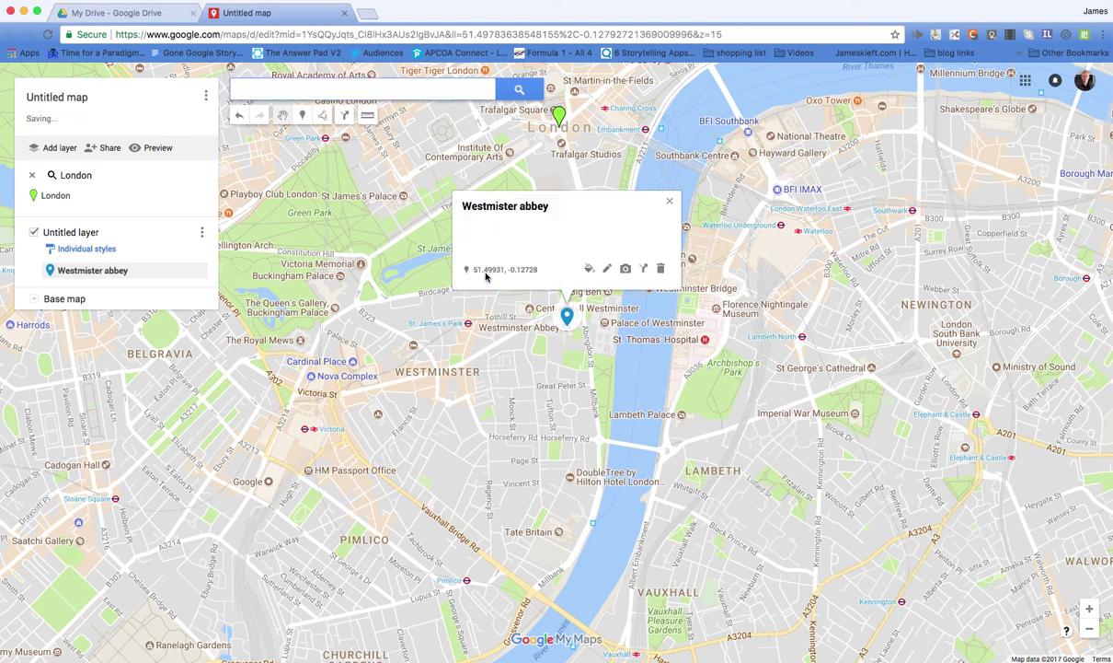
pyautogui.click(671, 206)
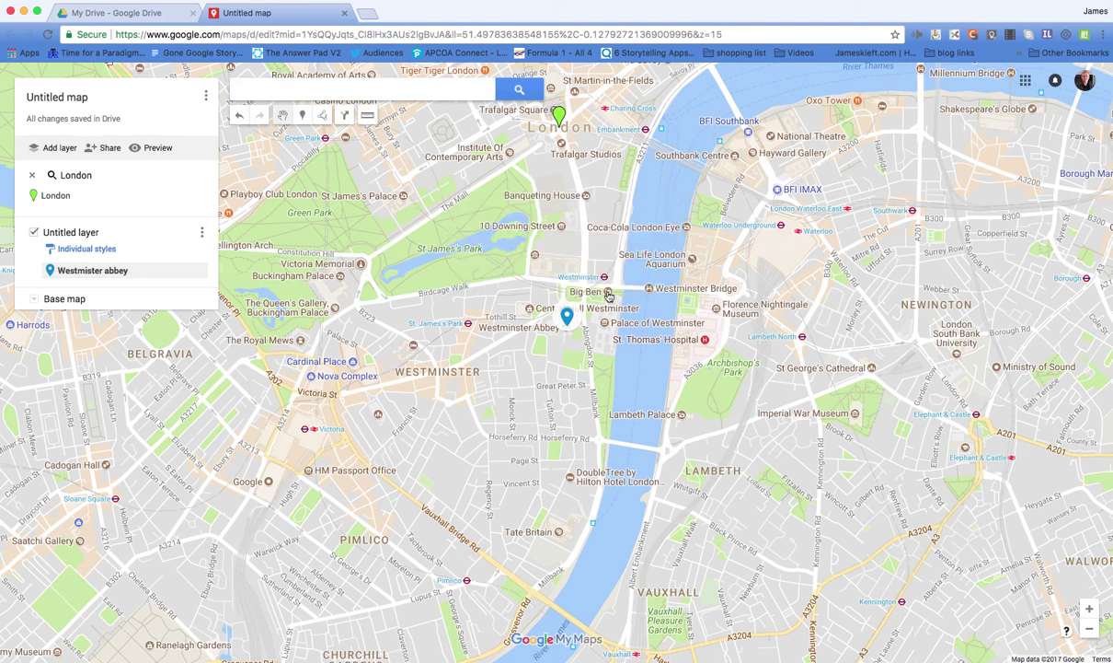
# Step: Drop a new marker on Big Ben titled 'Big Ben'
pyautogui.click(300, 116)
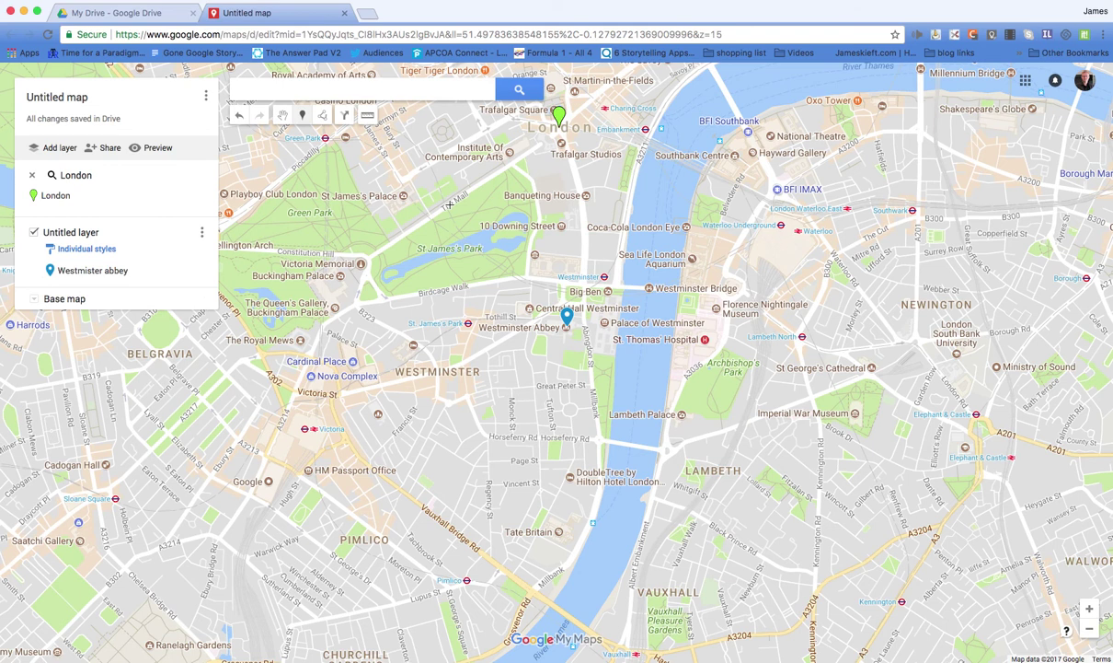
pyautogui.click(608, 289)
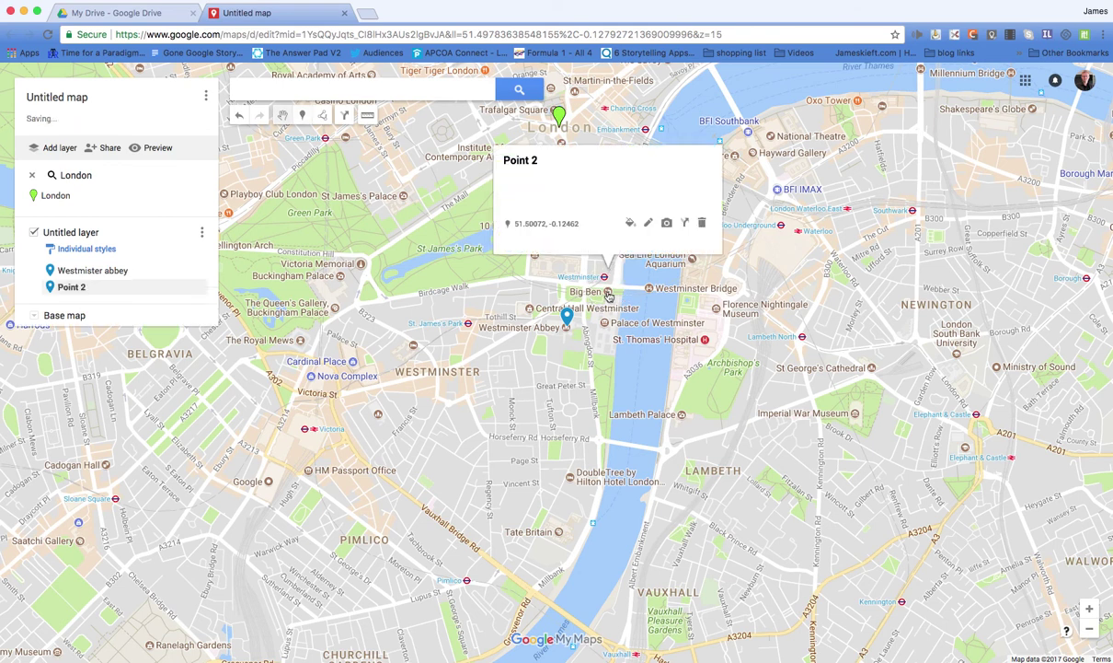
pyautogui.write('Big Ben')
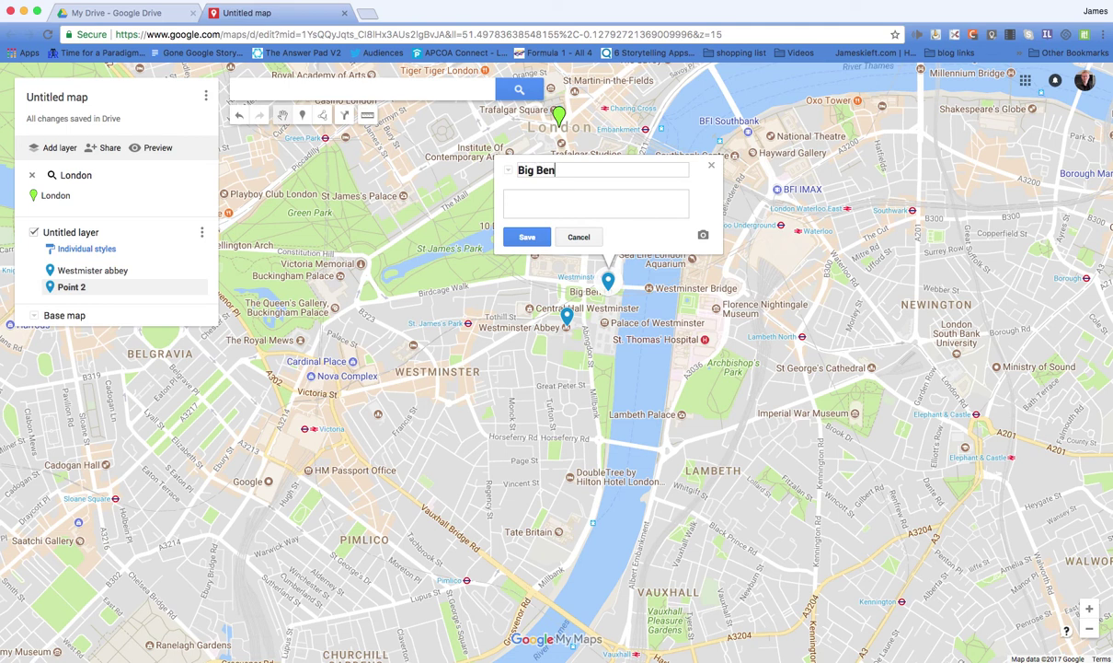
# Step: Attach a Big Ben photo found through a Google image search for 'big ben'
pyautogui.click(704, 239)
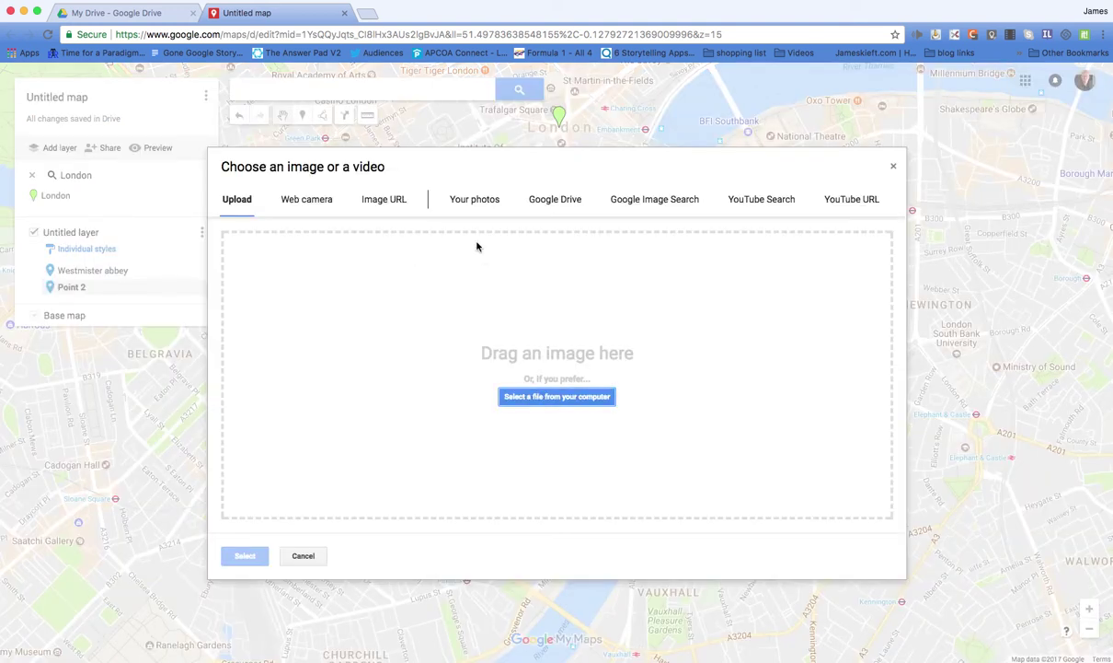
pyautogui.click(659, 202)
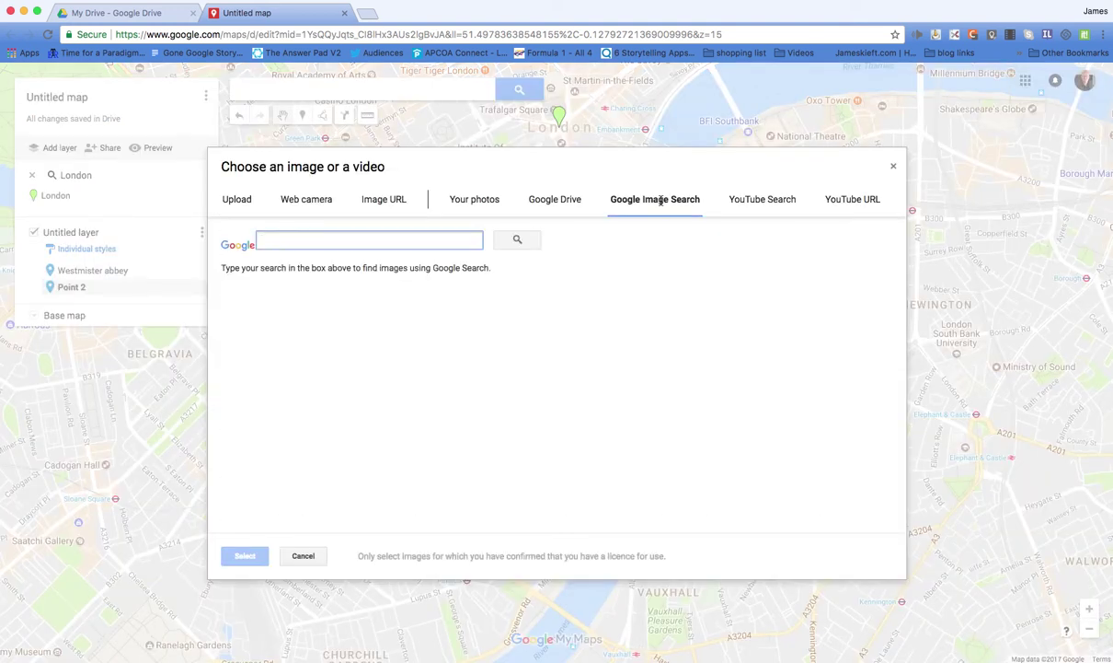
pyautogui.write('big be')
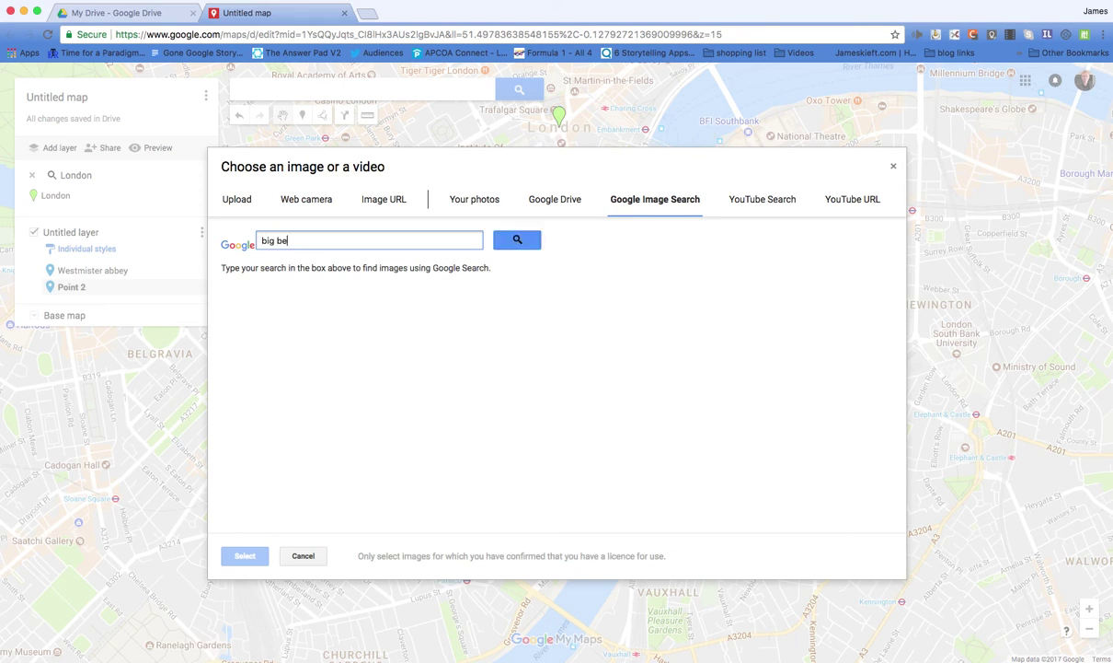
pyautogui.write('n')
pyautogui.press('Return')
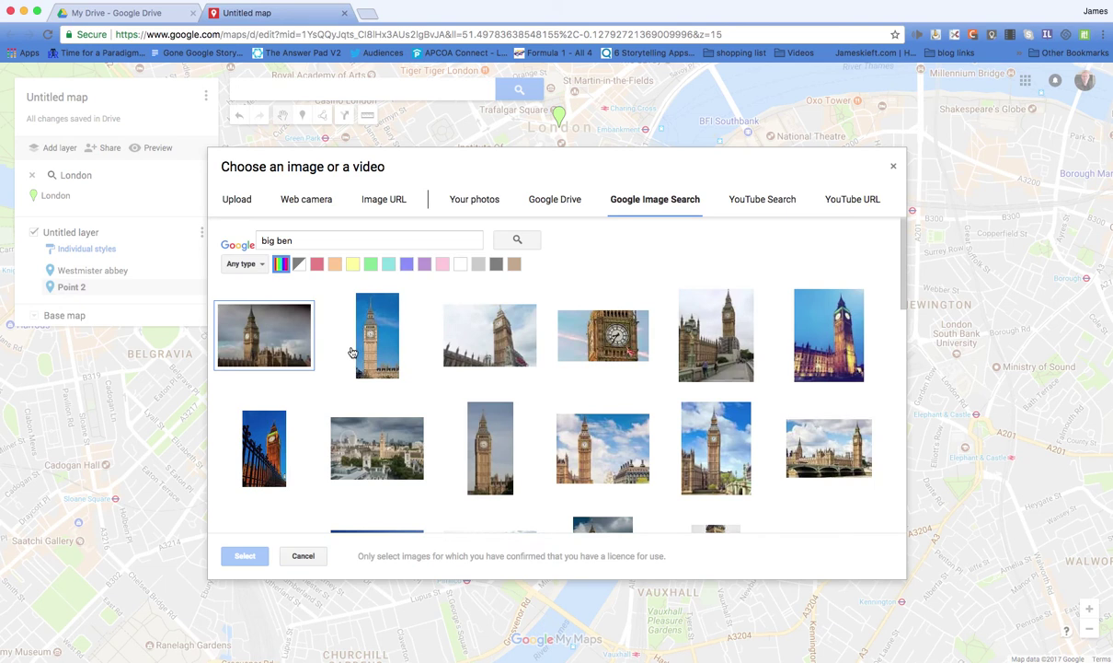
pyautogui.click(260, 326)
pyautogui.click(471, 348)
pyautogui.click(238, 556)
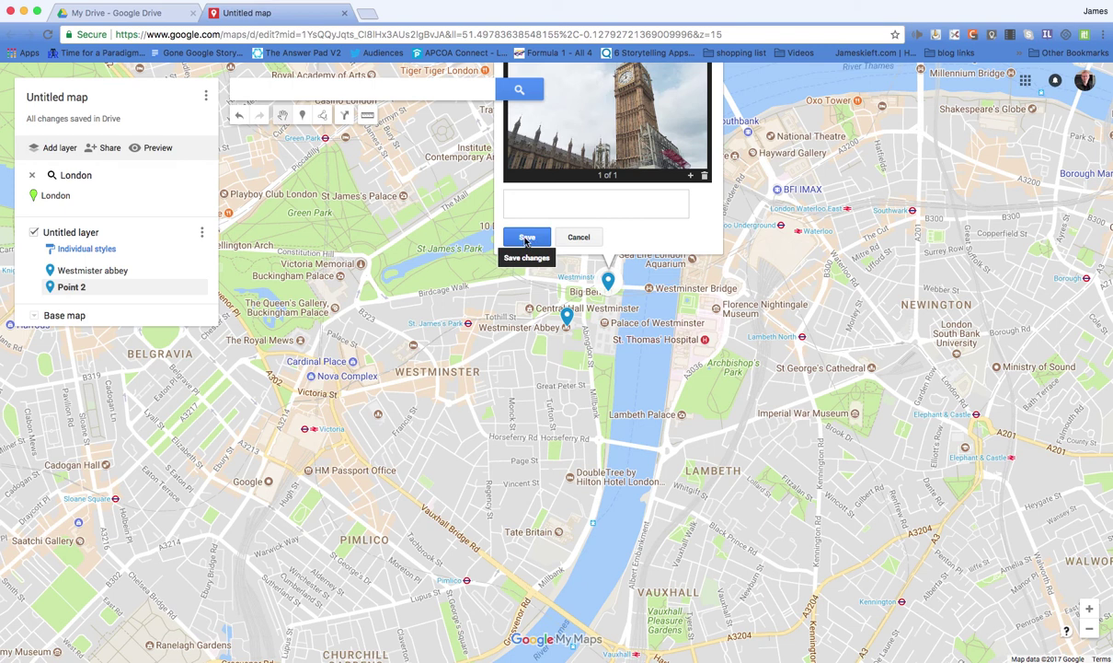
# Step: Save the 'Big Ben' marker with its photo and close the info card
pyautogui.click(528, 238)
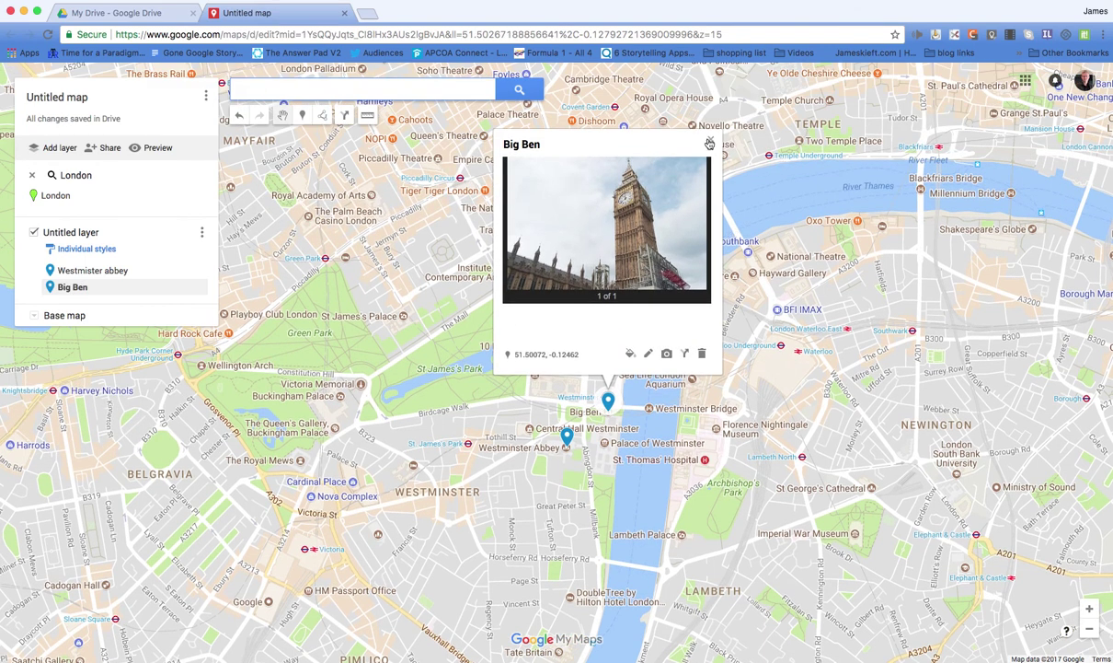
pyautogui.click(713, 141)
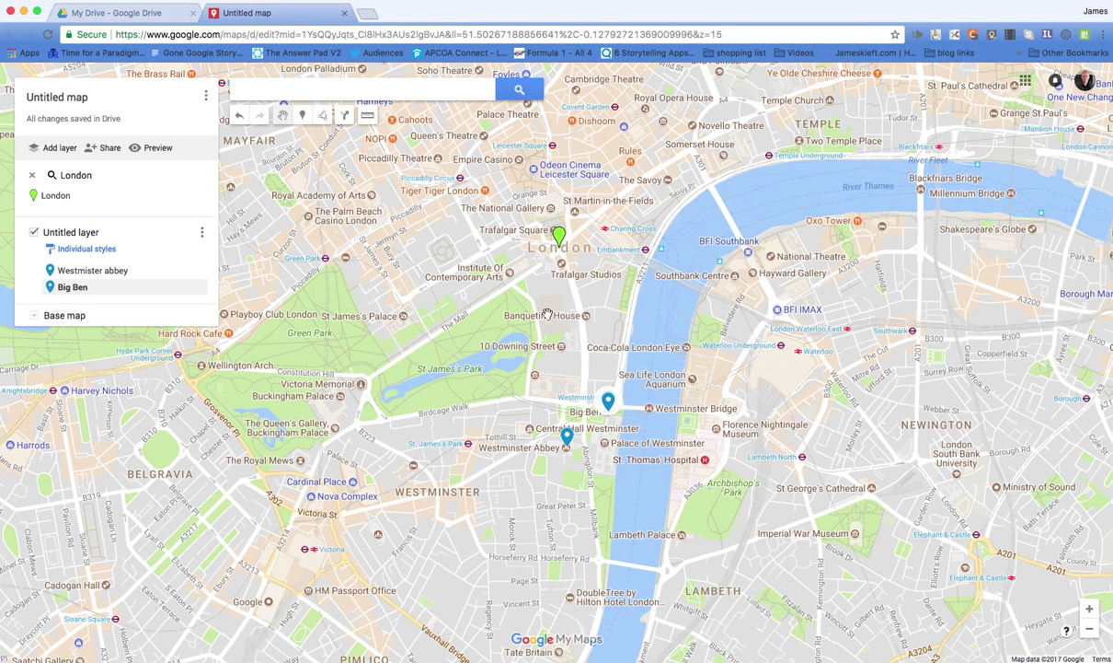
pyautogui.click(302, 115)
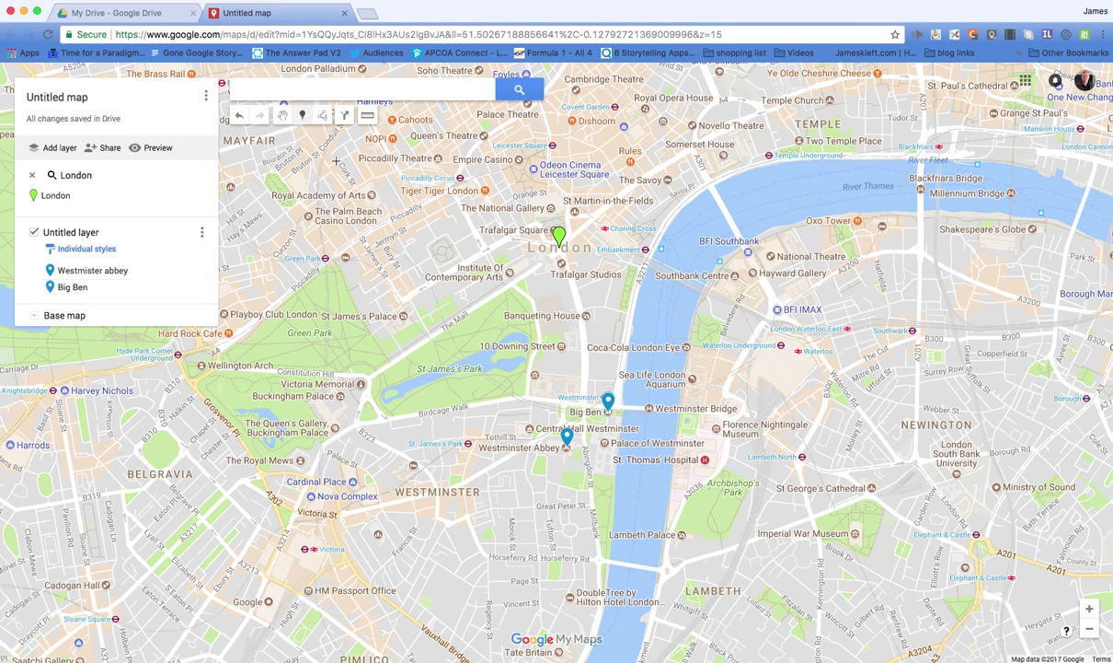
# Step: Add a 'London eye' marker at the wheel with the first 'London eye' image-search photo, saved
pyautogui.click(684, 341)
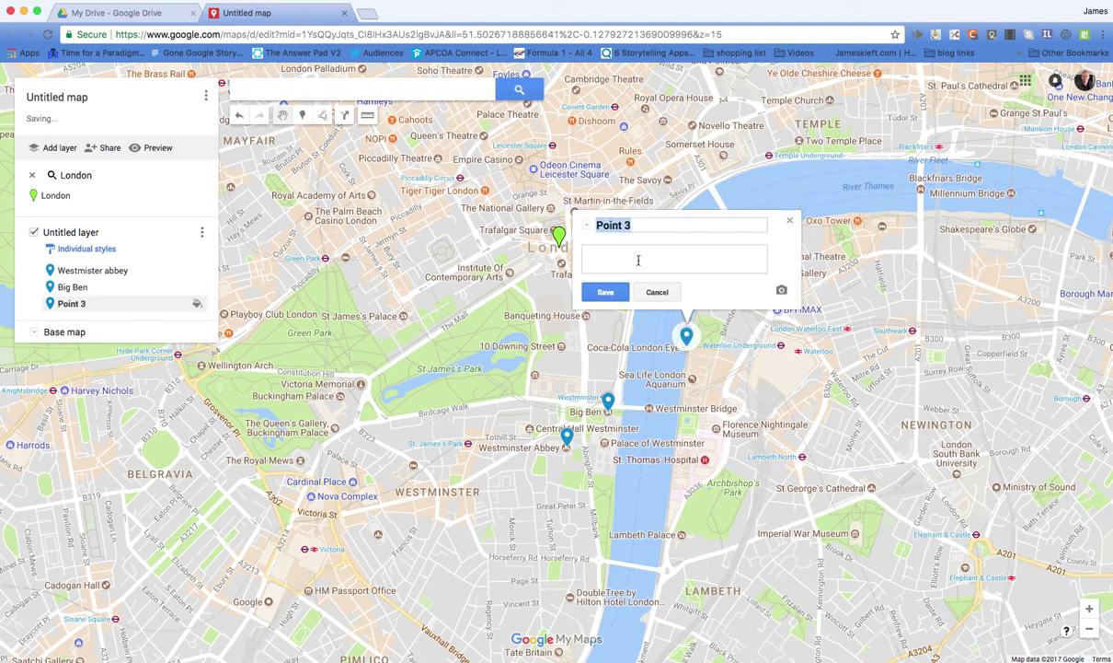
pyautogui.write('London eye')
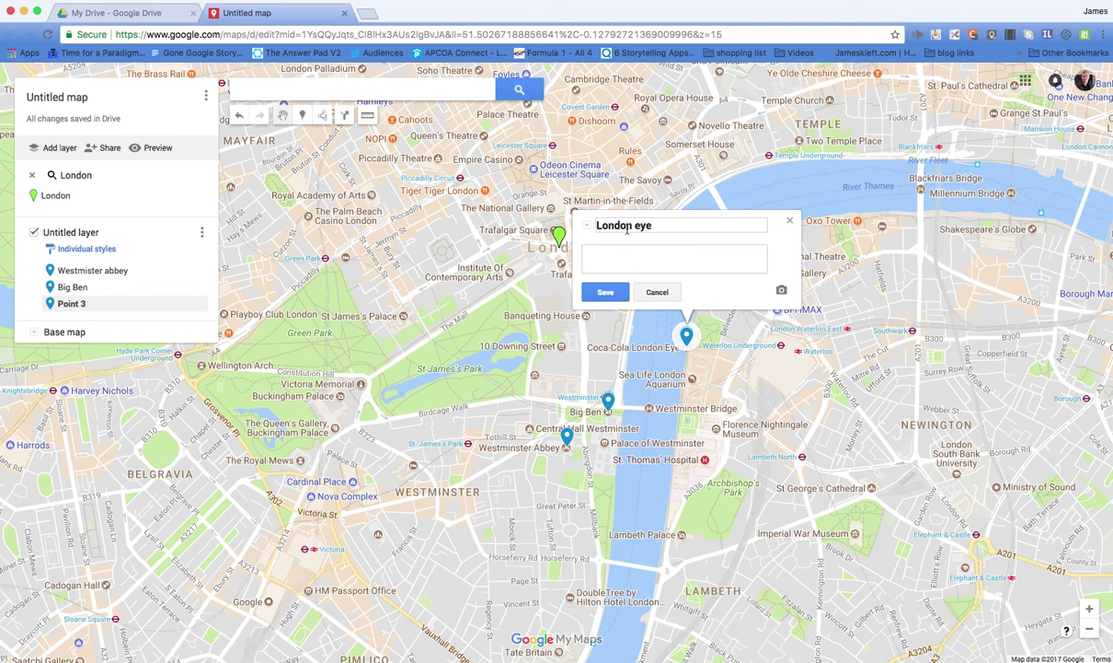
pyautogui.click(782, 293)
pyautogui.tripleClick(266, 240)
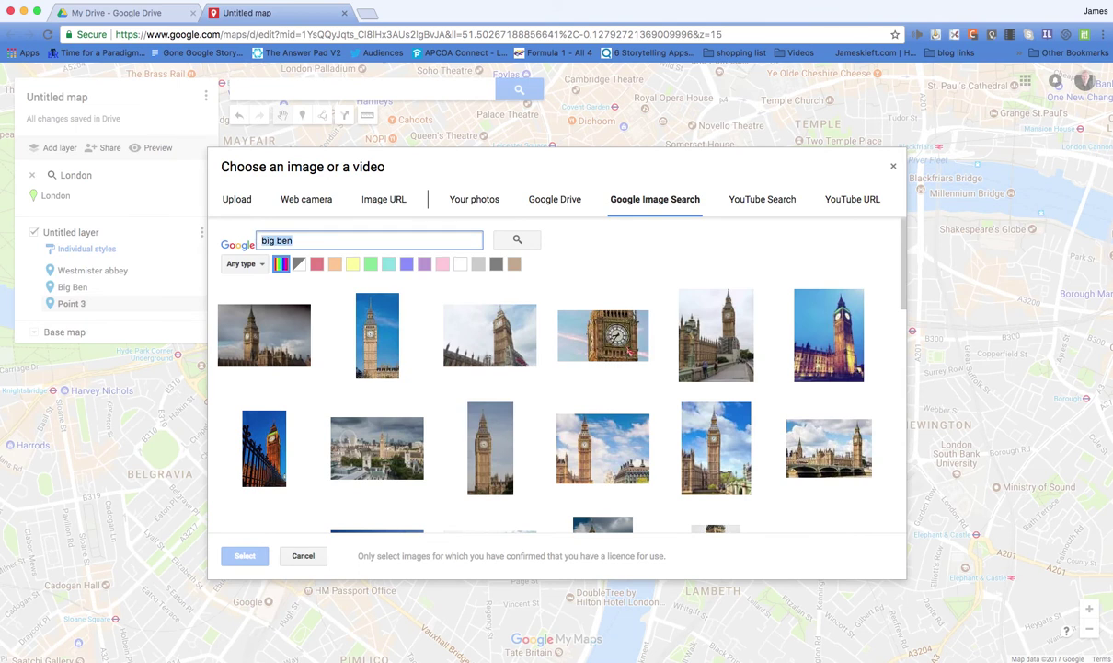
pyautogui.write('London eye')
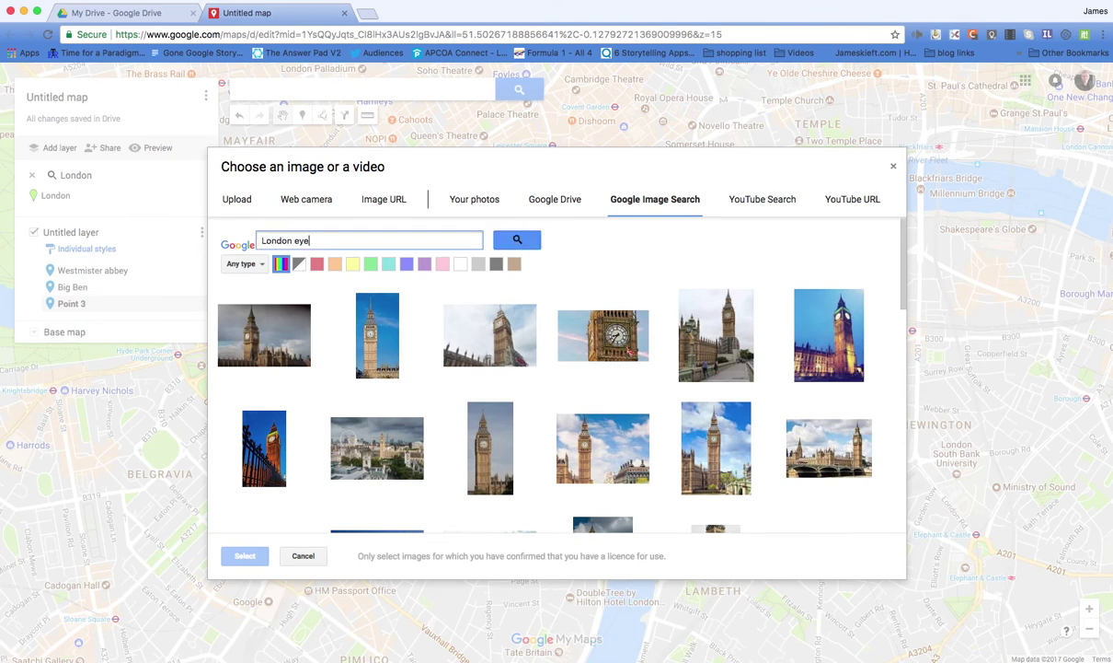
pyautogui.press('Return')
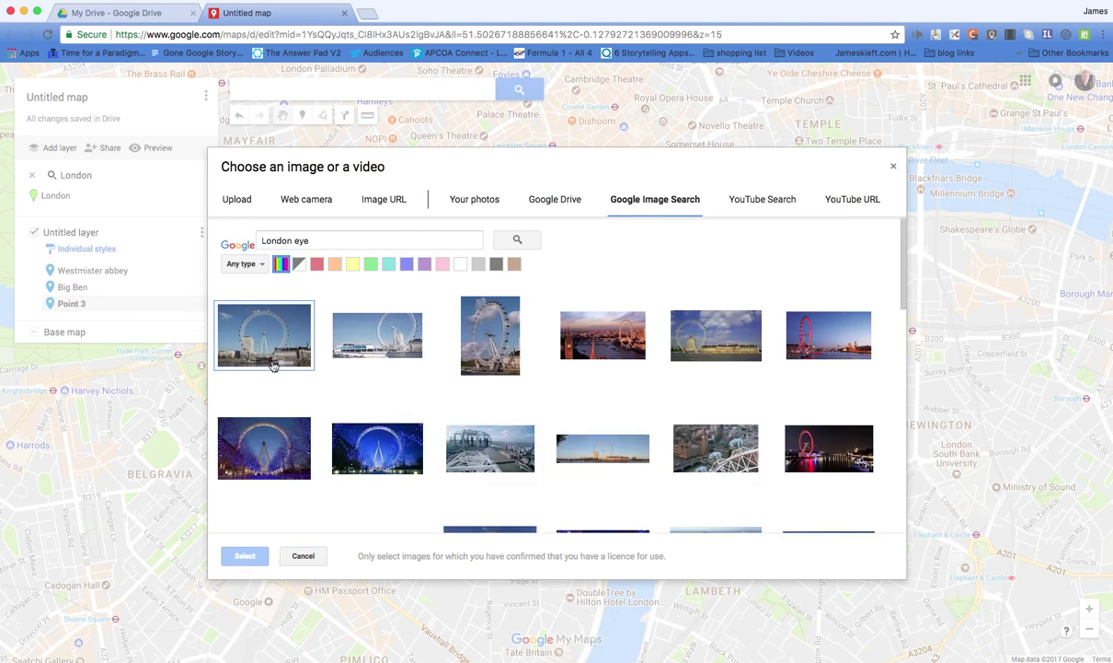
pyautogui.click(272, 366)
pyautogui.click(245, 556)
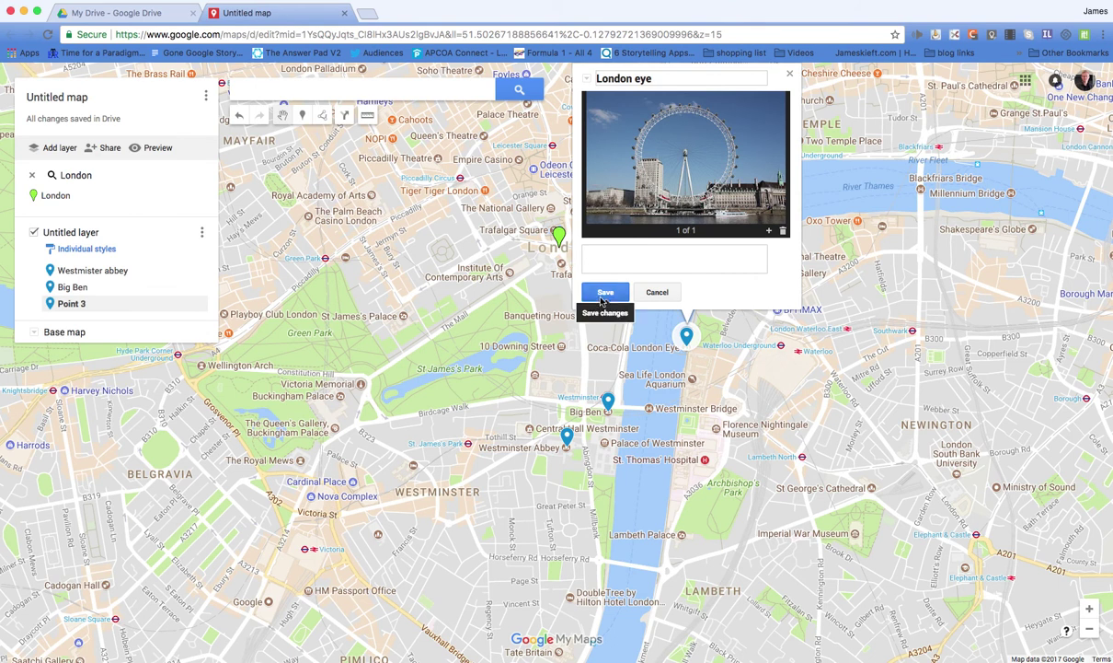
pyautogui.click(605, 297)
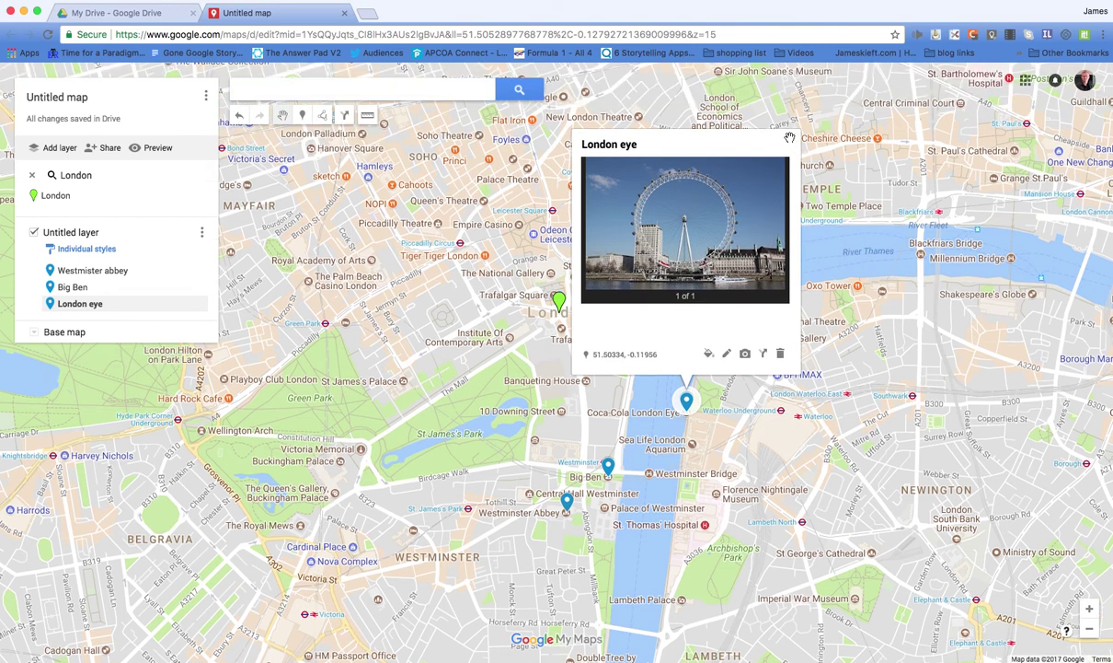
# Step: Close the London eye card and draw a walking route from Big Ben to the London Eye
pyautogui.click(789, 138)
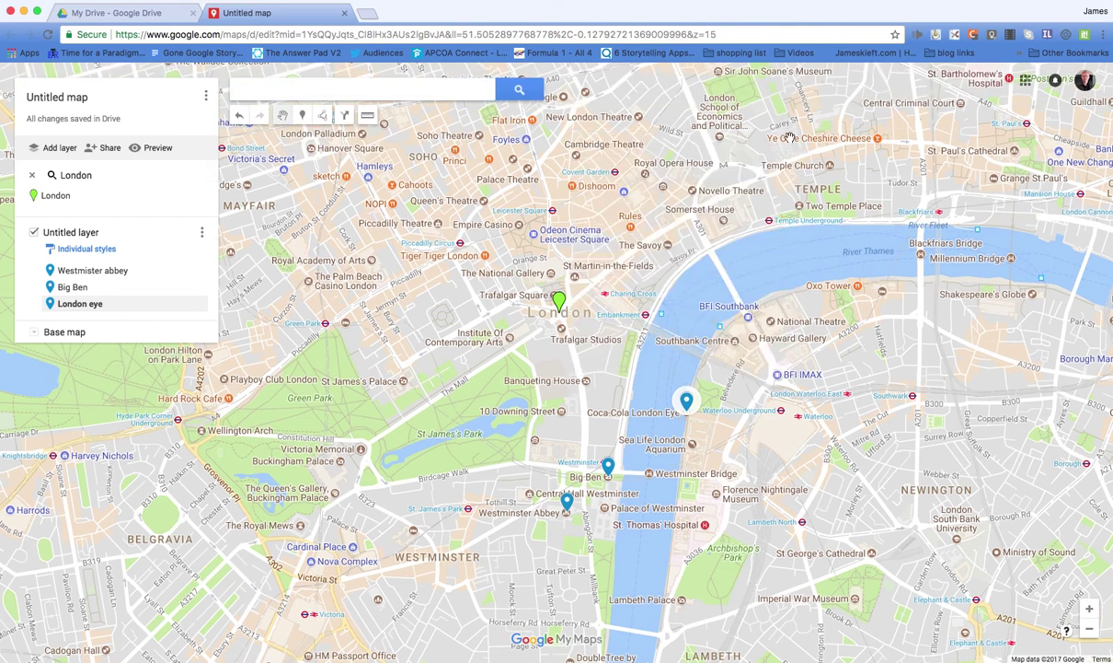
pyautogui.click(323, 117)
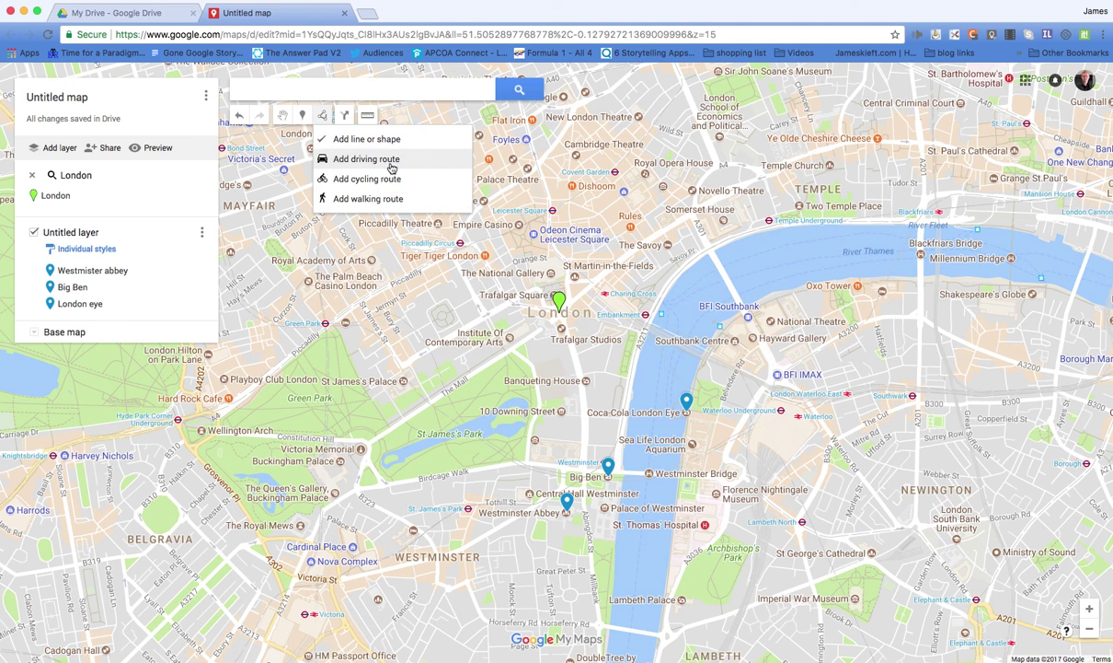
pyautogui.click(361, 197)
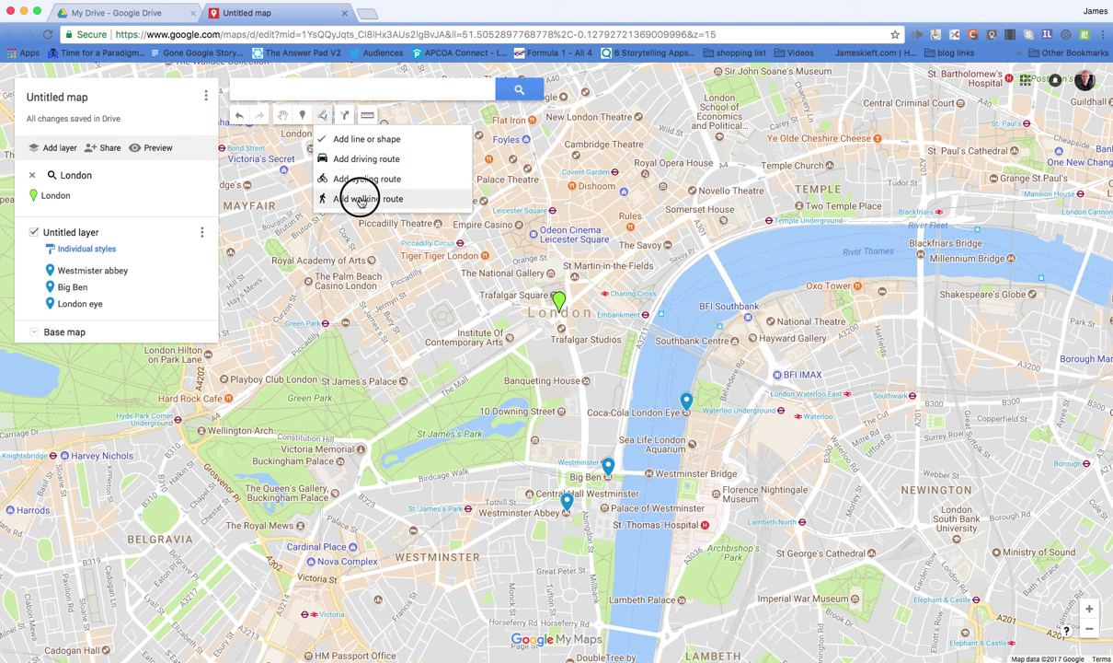
pyautogui.click(611, 471)
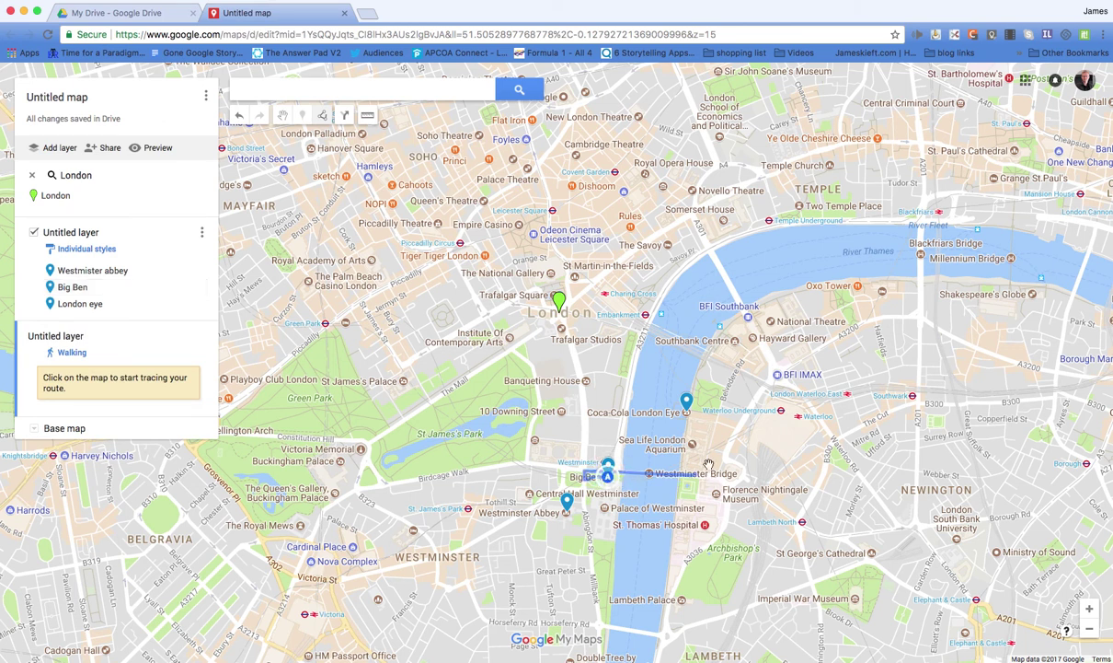
pyautogui.click(688, 402)
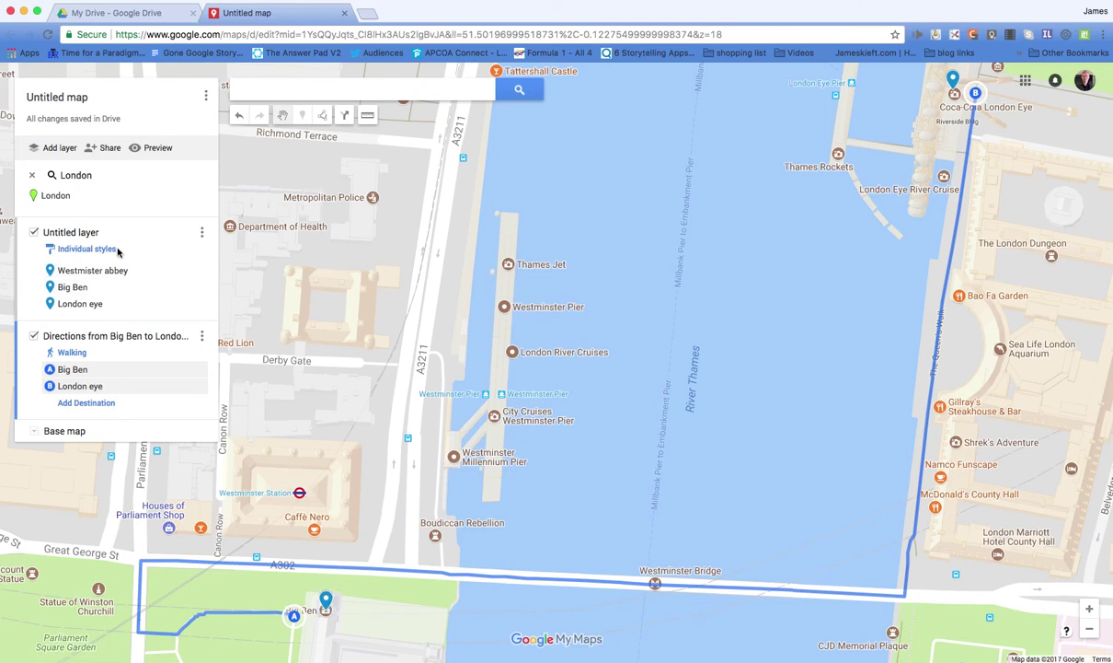
# Step: Rename the untitled marker layer to 'Attractions' through its options menu
pyautogui.click(75, 234)
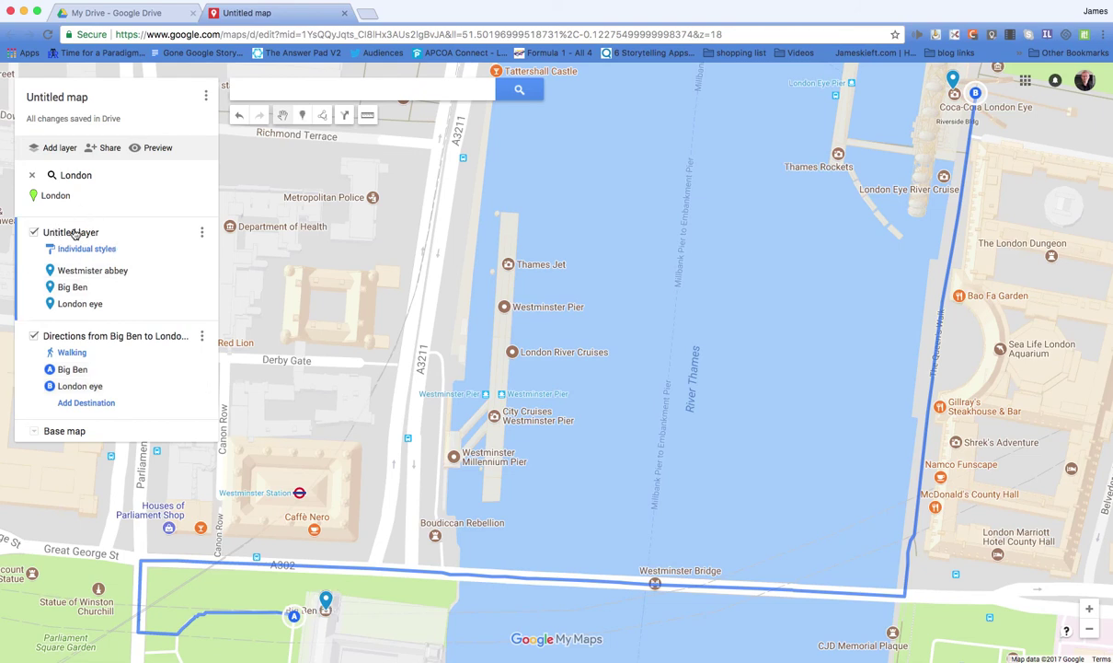
pyautogui.click(201, 233)
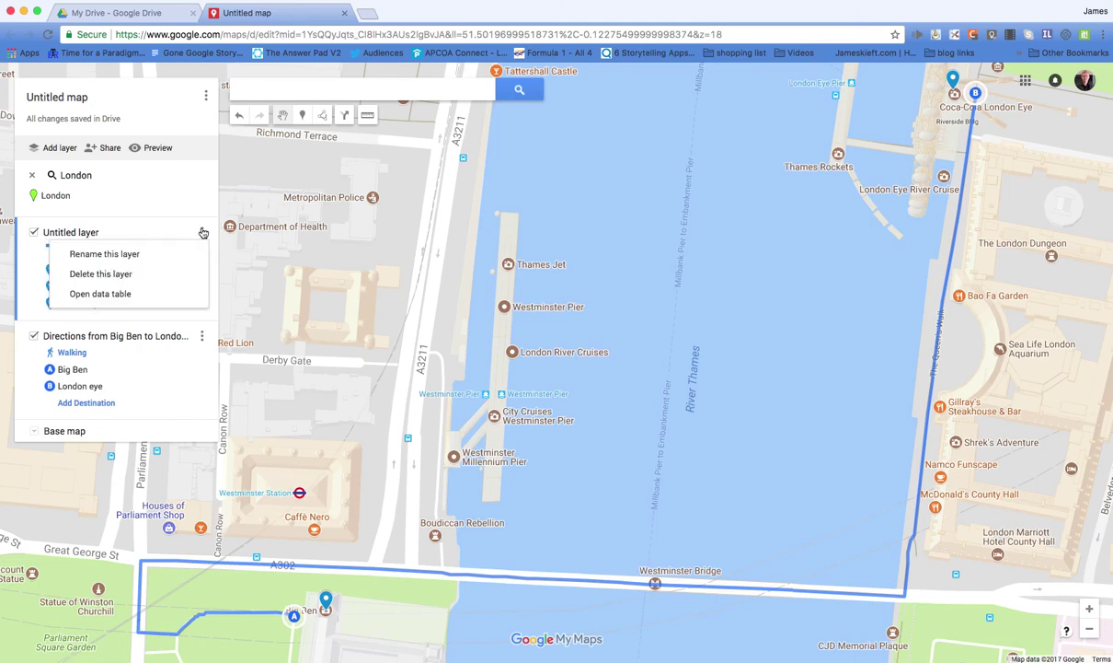
pyautogui.click(132, 254)
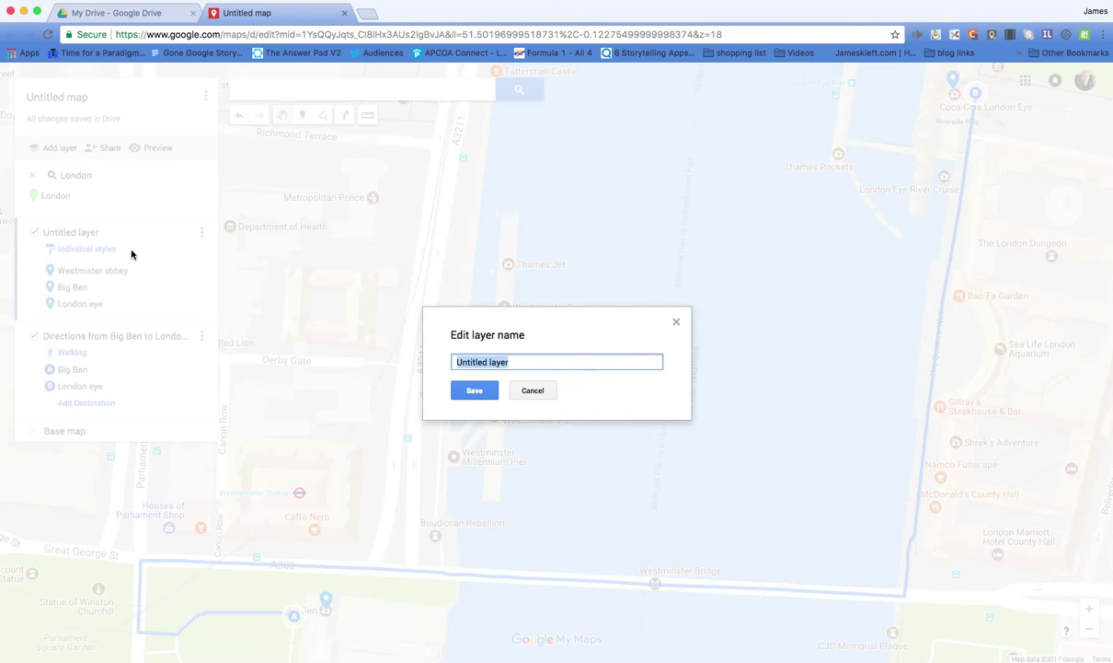
pyautogui.write('Attractions')
pyautogui.press('Return')
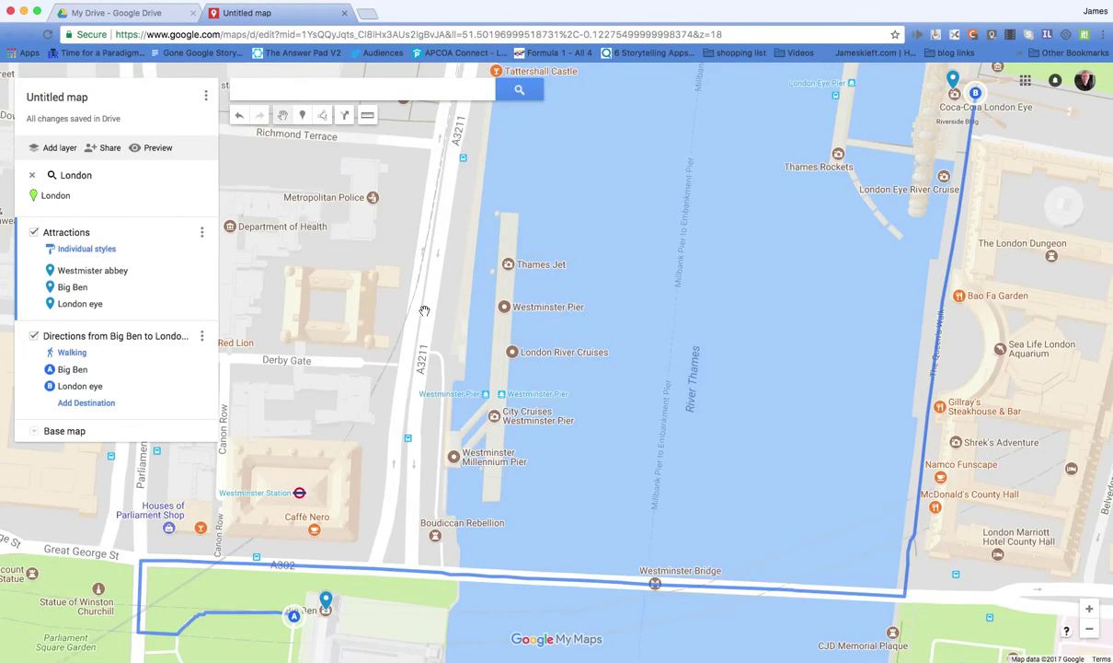
pyautogui.click(368, 118)
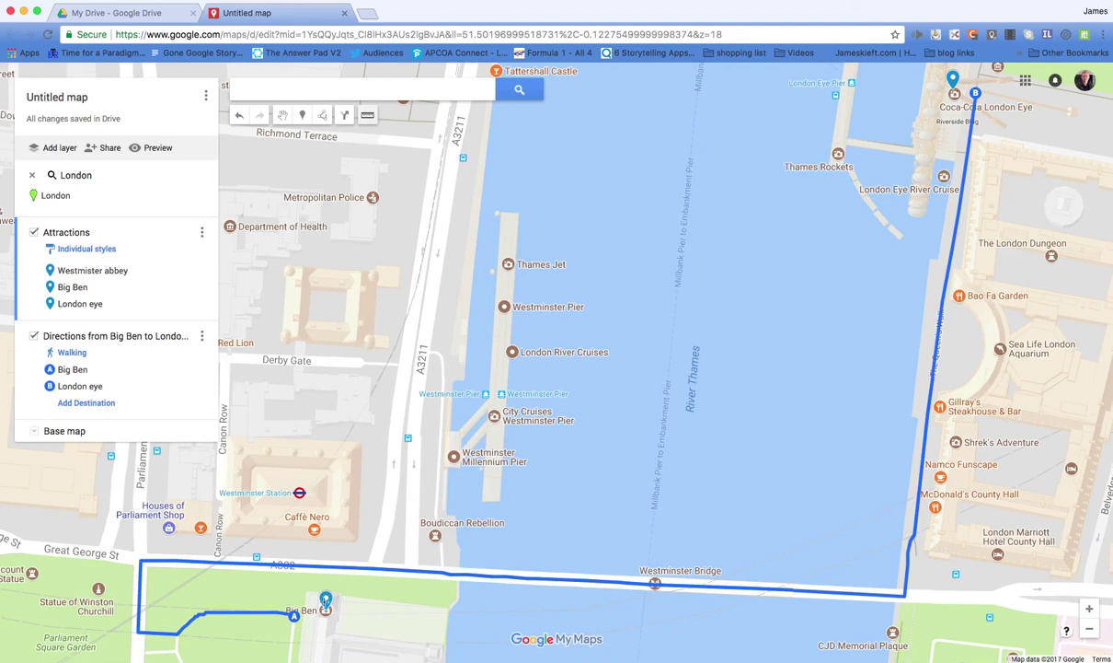
# Step: Measure from Westminster Station to the Thames Jet pier, then extend another segment northwest
pyautogui.click(299, 493)
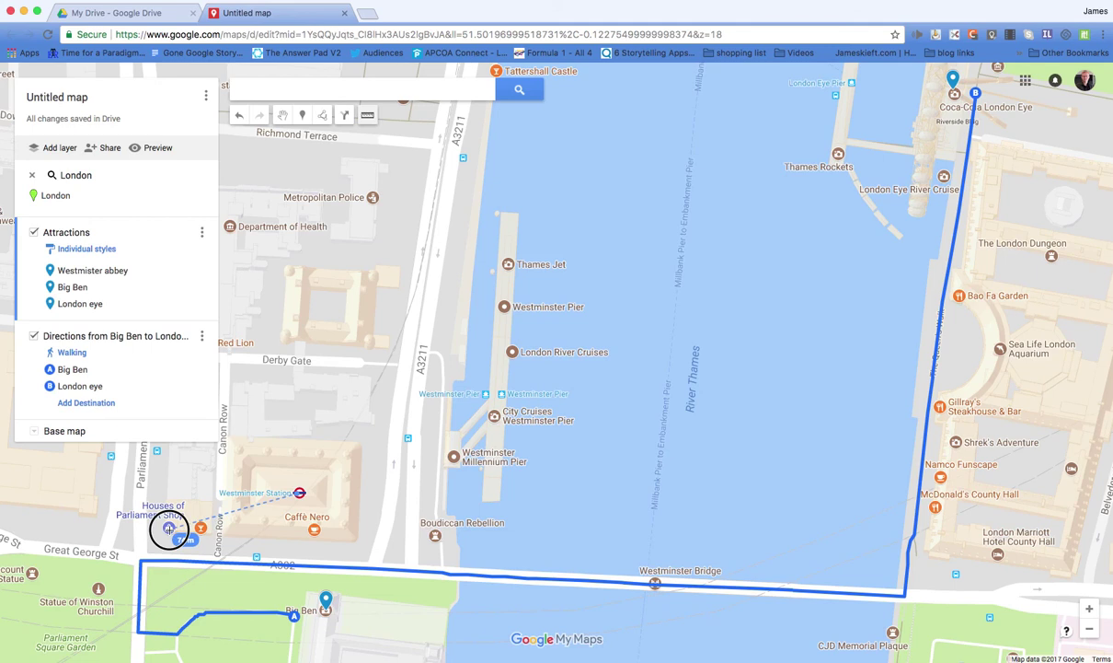
pyautogui.doubleClick(663, 367)
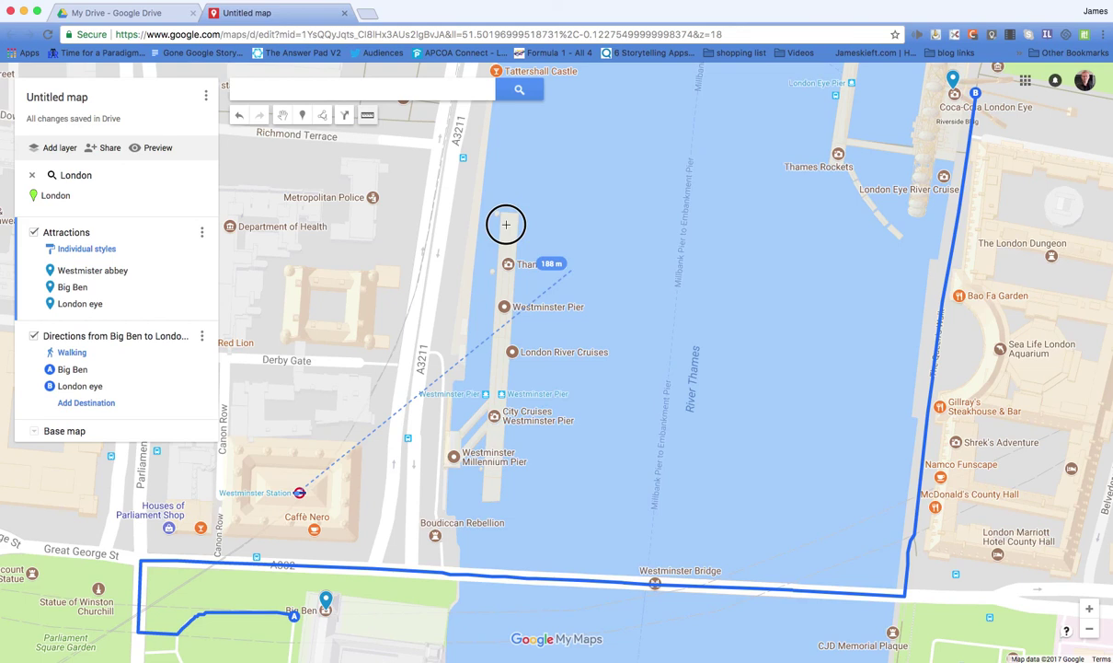
pyautogui.moveTo(511, 262); pyautogui.dragTo(510, 263)
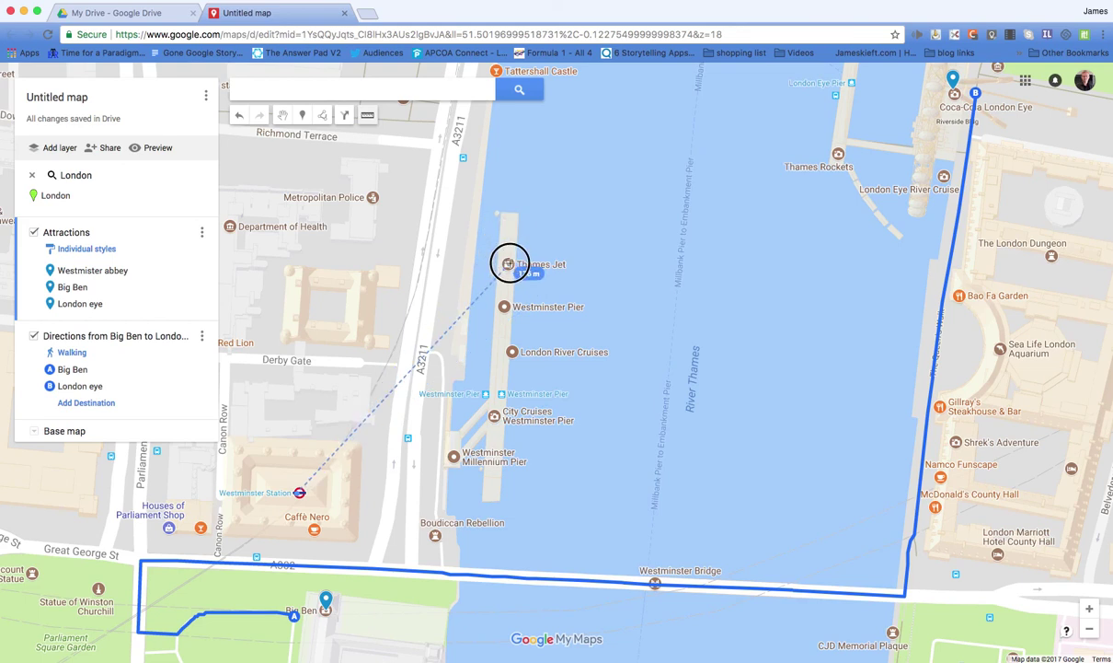
pyautogui.moveTo(510, 263); pyautogui.dragTo(498, 271)
pyautogui.click(352, 239)
pyautogui.moveTo(352, 240); pyautogui.dragTo(292, 214)
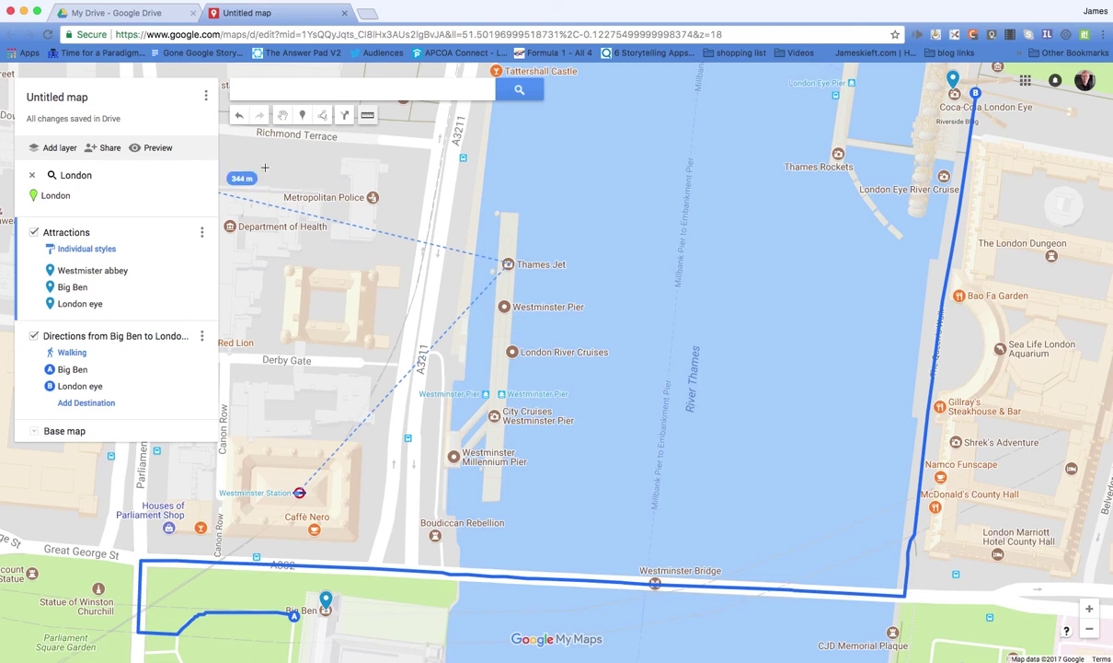
# Step: From Share, name the map 'London trip' with description 'Where we are going to visit', then close sharing settings
pyautogui.click(103, 148)
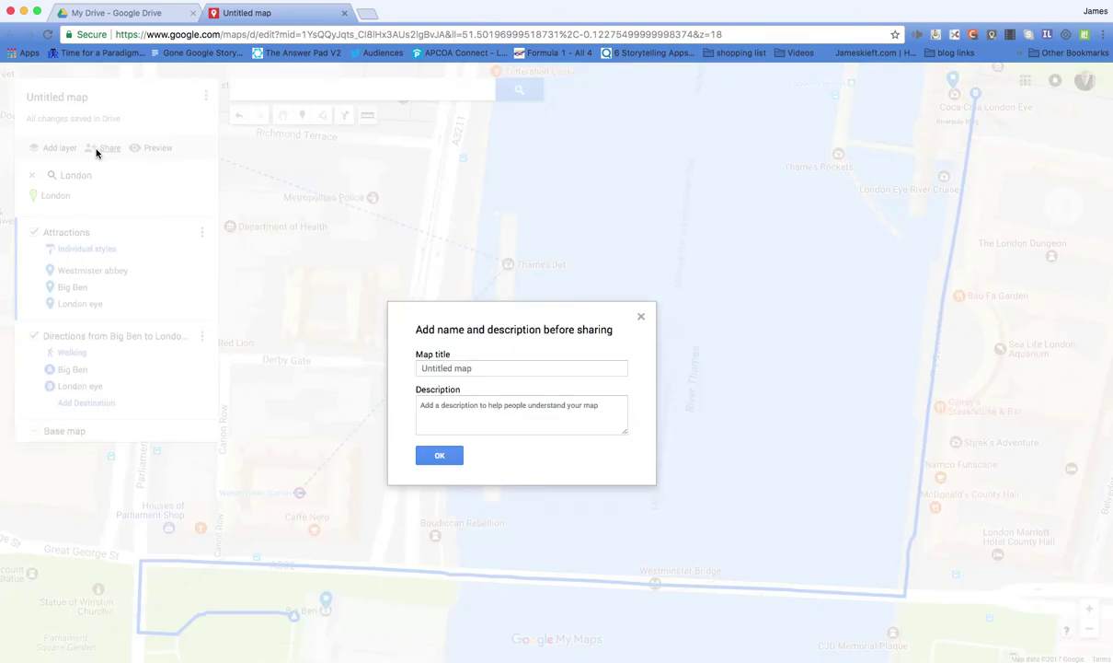
pyautogui.click(472, 368)
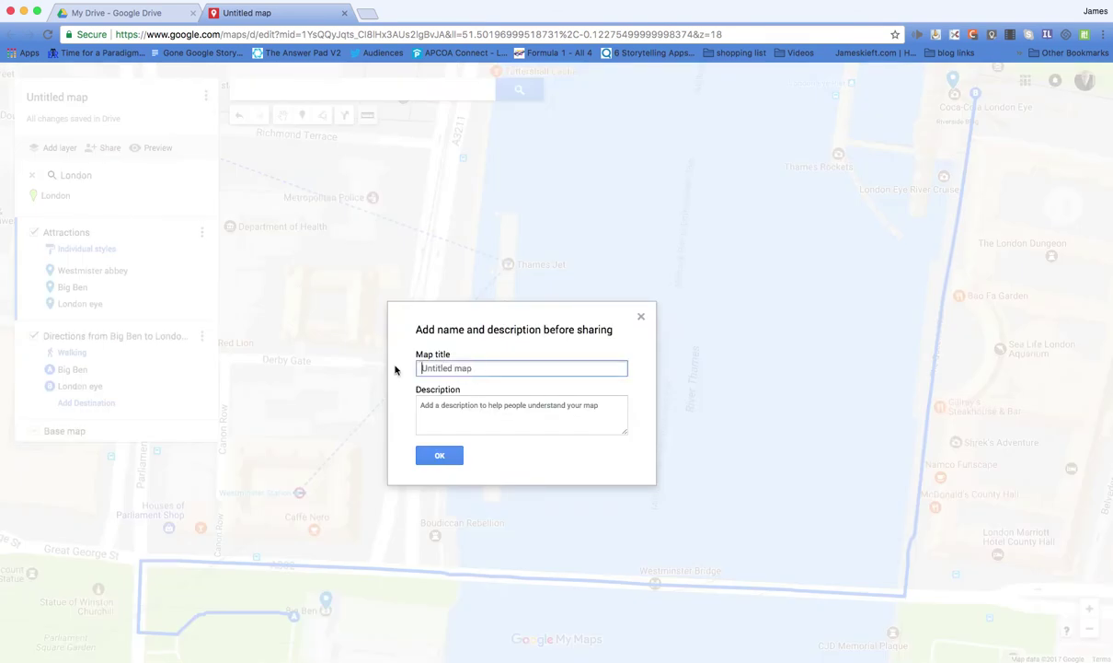
pyautogui.write('London trip')
pyautogui.click(432, 407)
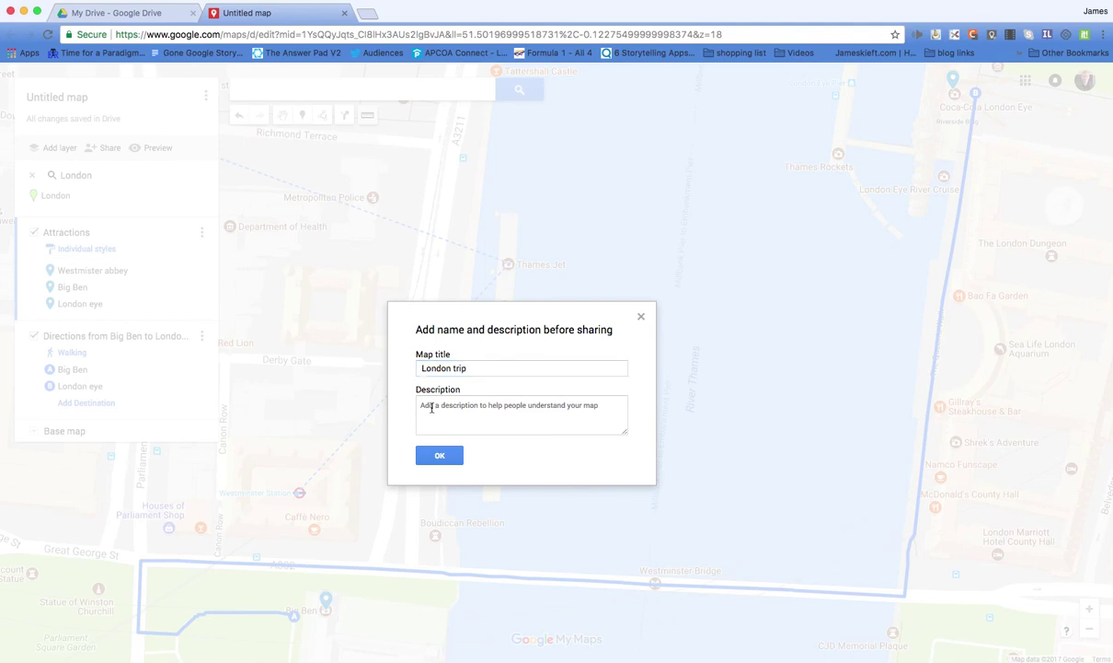
pyautogui.write('Where we')
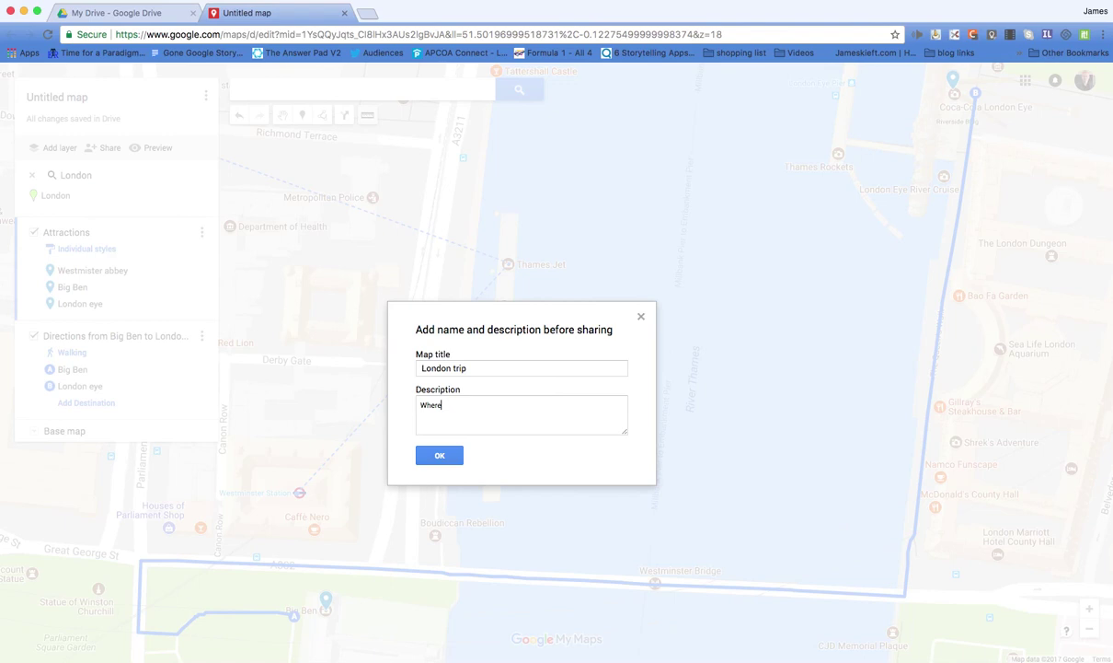
pyautogui.write(' are goingto visit')
pyautogui.click(485, 406)
pyautogui.click(449, 455)
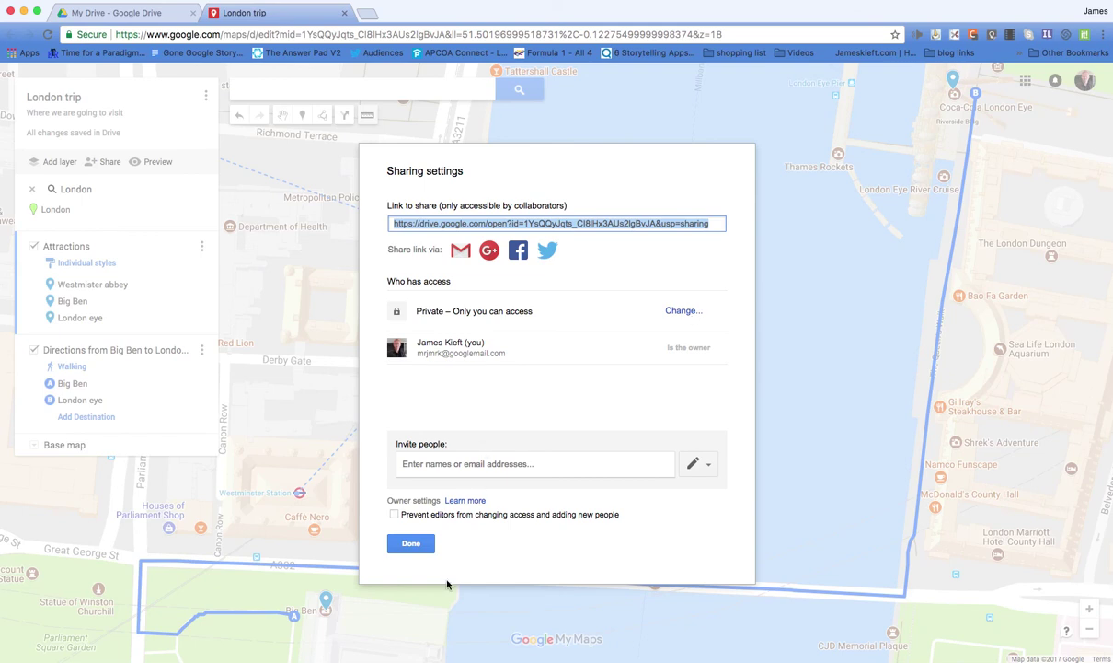
pyautogui.click(412, 545)
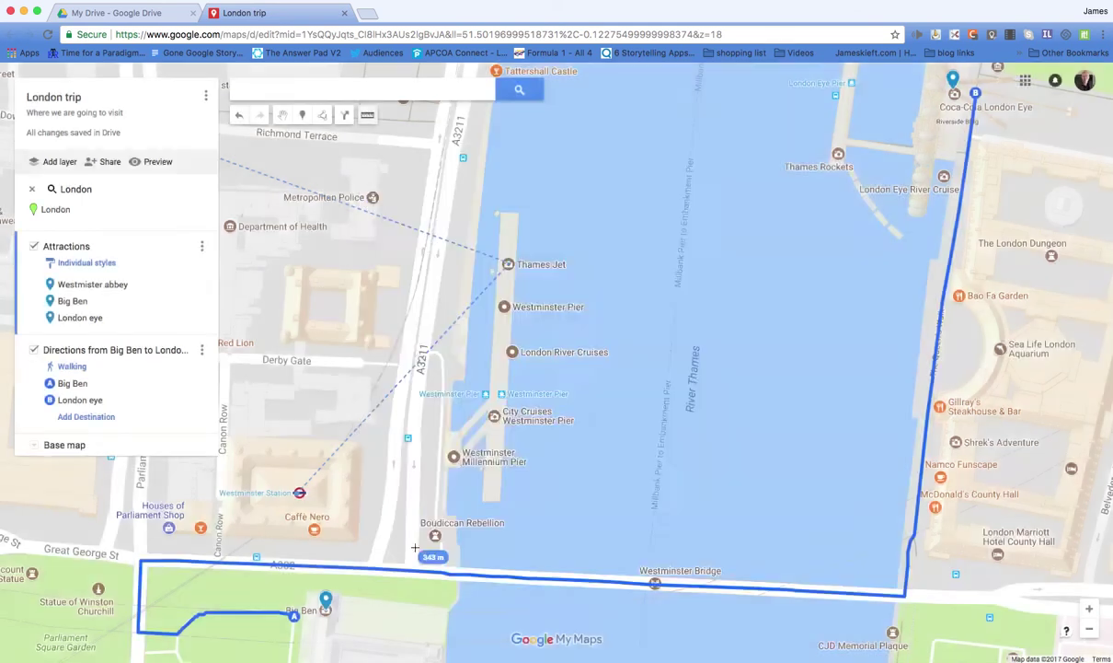